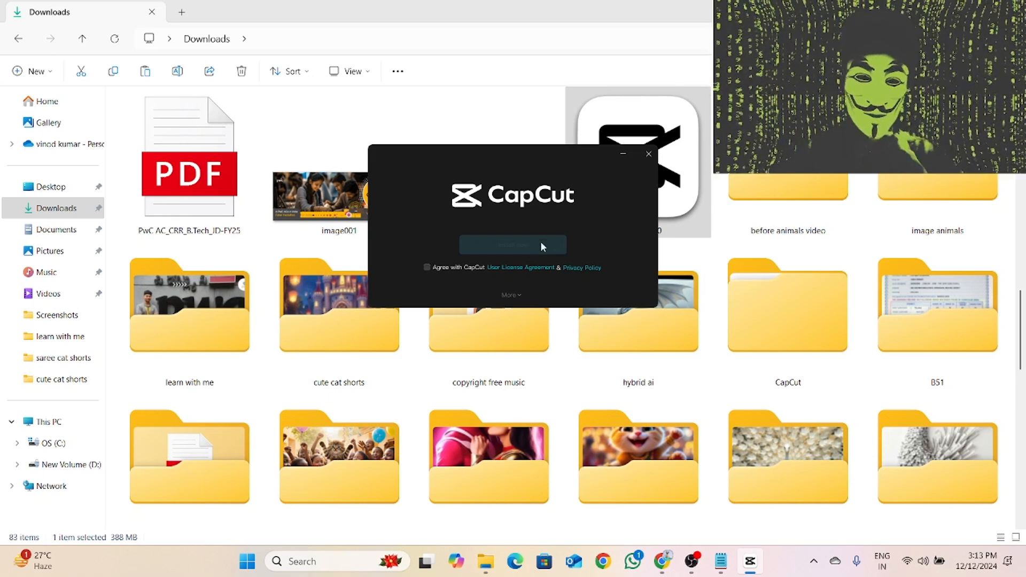
- Accept the CapCut licence agreement and privacy policy and install the program
{"action": "left_click", "coordinate": [427, 267]}
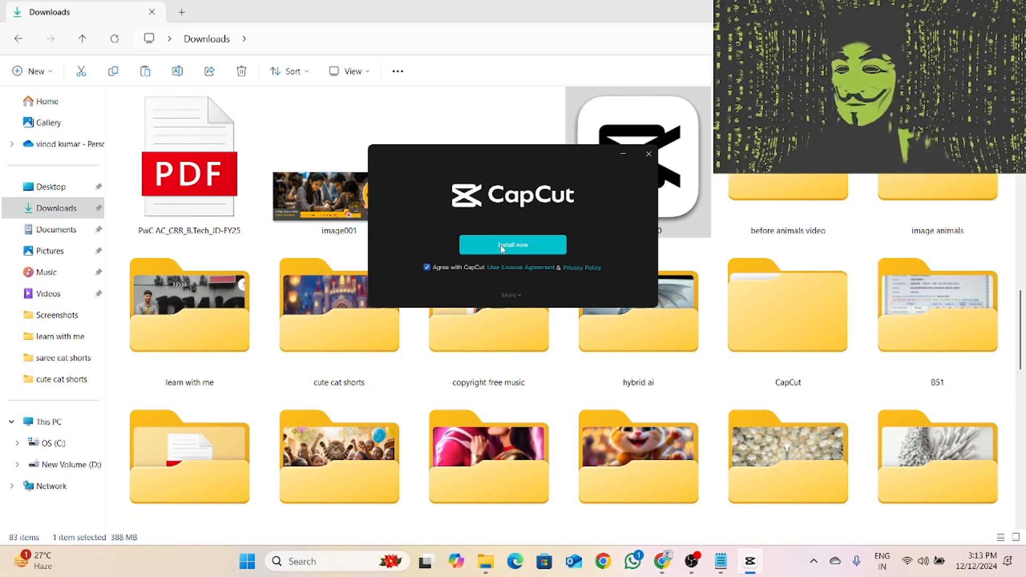
{"action": "left_click", "coordinate": [501, 248]}
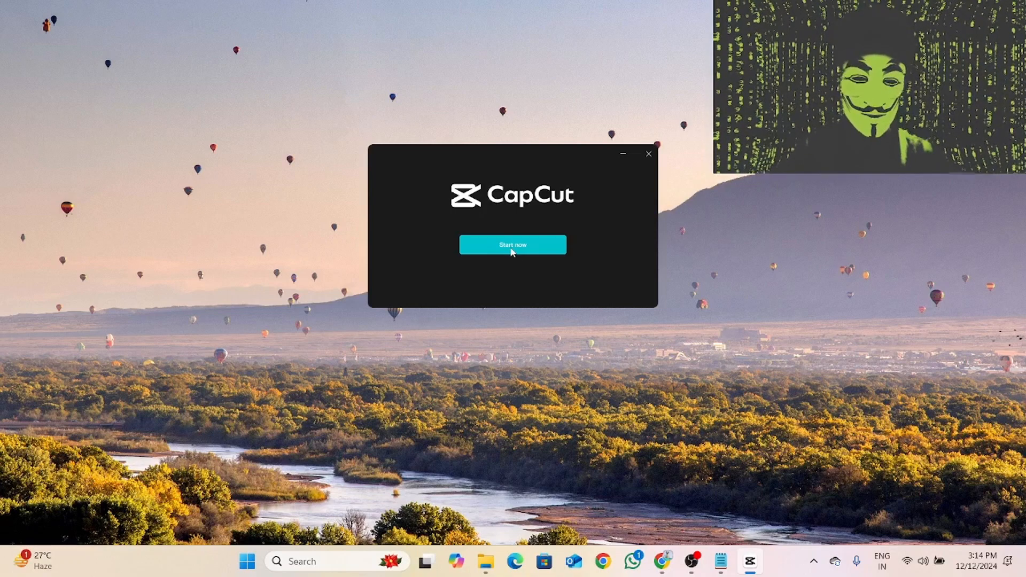
- Launch Turbo VPN and move its window aside so the CapCut installer is partly uncovered
{"action": "left_click", "coordinate": [332, 560]}
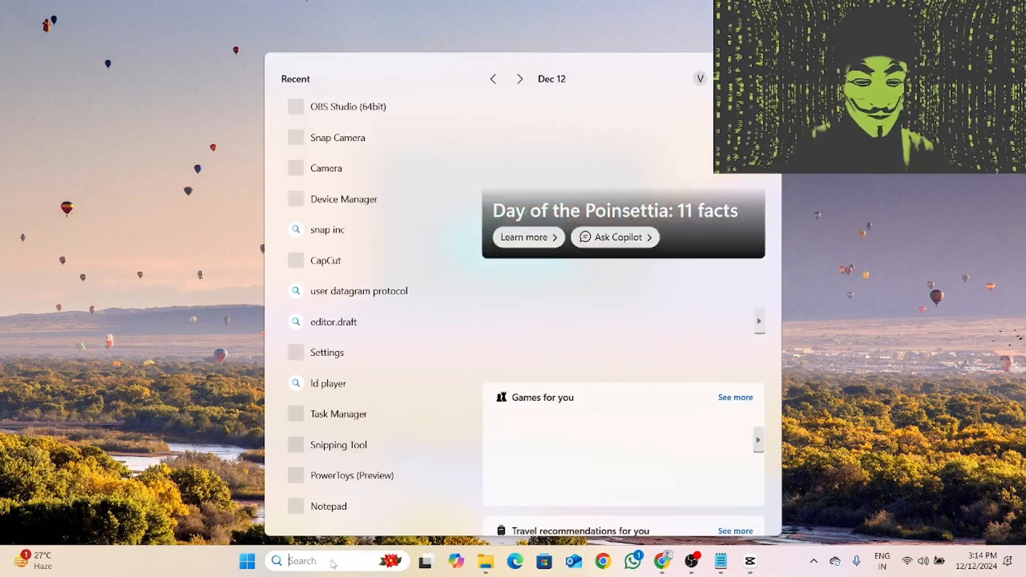
{"action": "type", "text": "tu"}
{"action": "key", "text": "Return"}
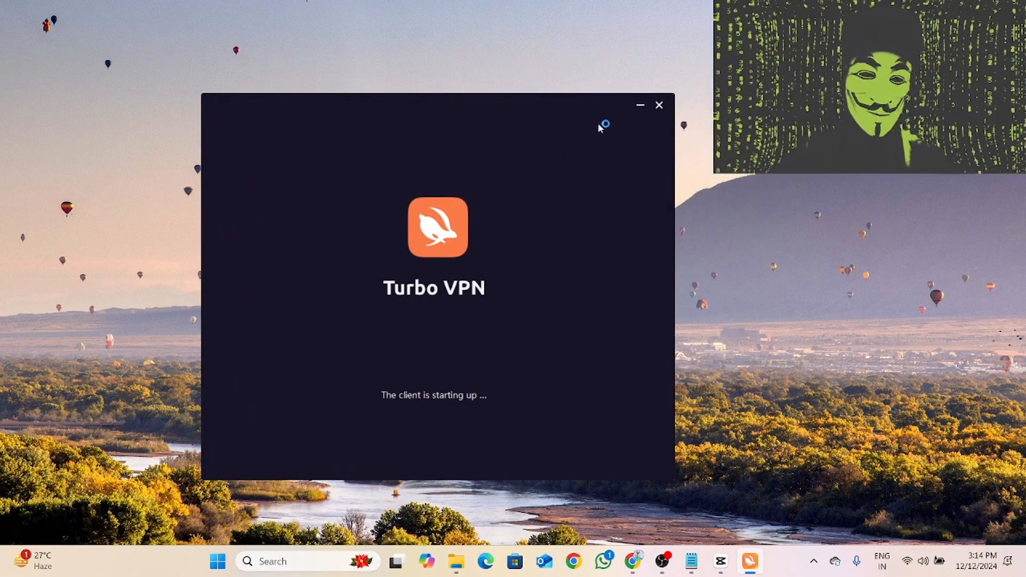
{"action": "left_click_drag", "start_coordinate": [515, 107], "coordinate": [333, 113]}
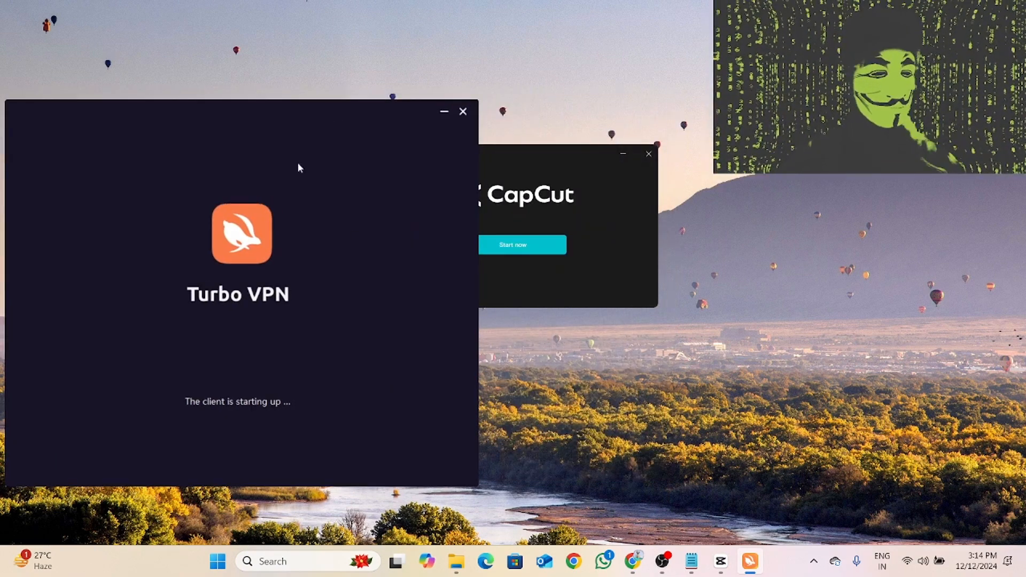
{"action": "left_click_drag", "start_coordinate": [232, 118], "coordinate": [277, 136]}
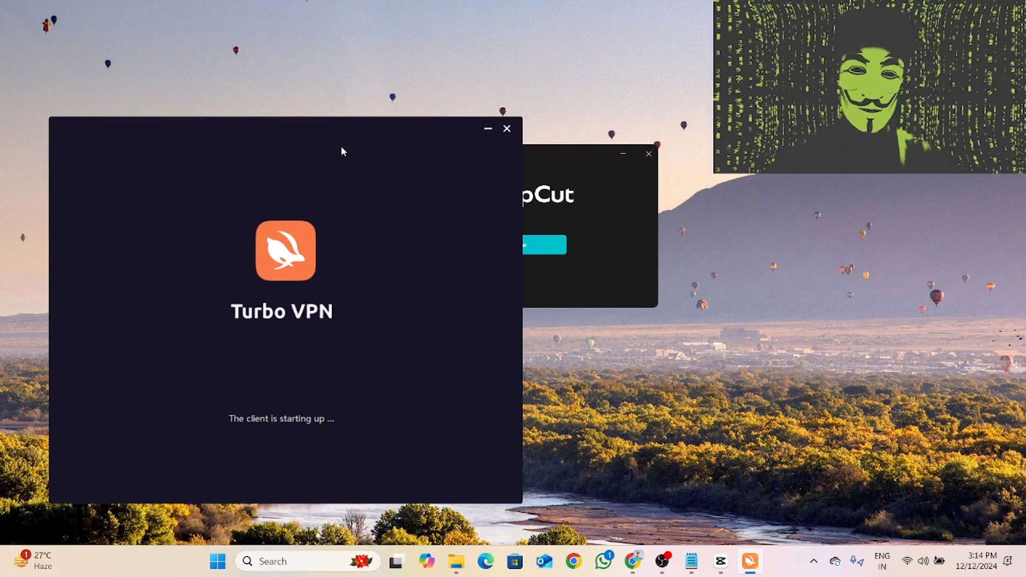
- Leave Turbo VPN's subscription offer and connect to the free Canada server
{"action": "left_click", "coordinate": [559, 189]}
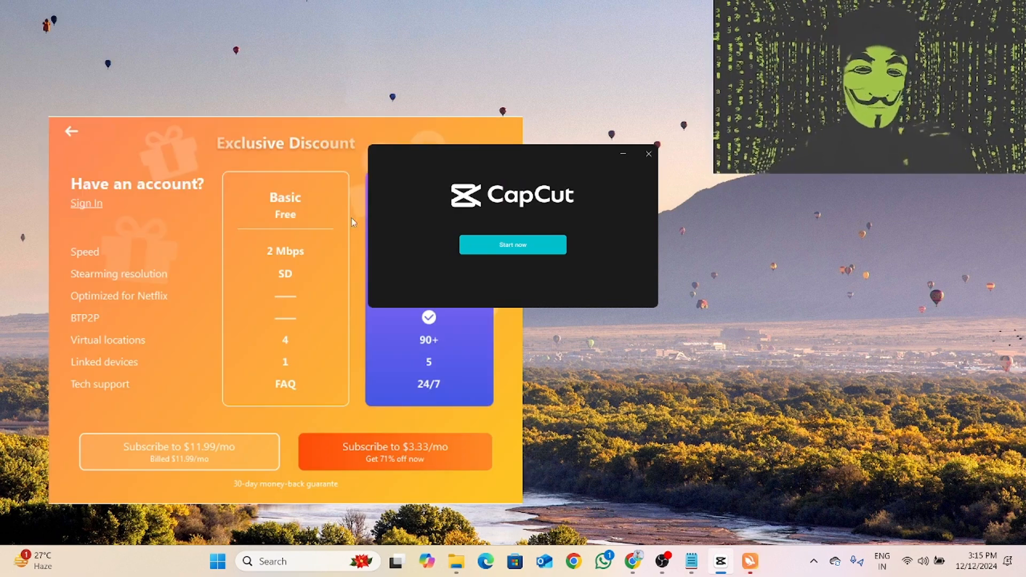
{"action": "left_click", "coordinate": [74, 132]}
{"action": "left_click", "coordinate": [183, 282]}
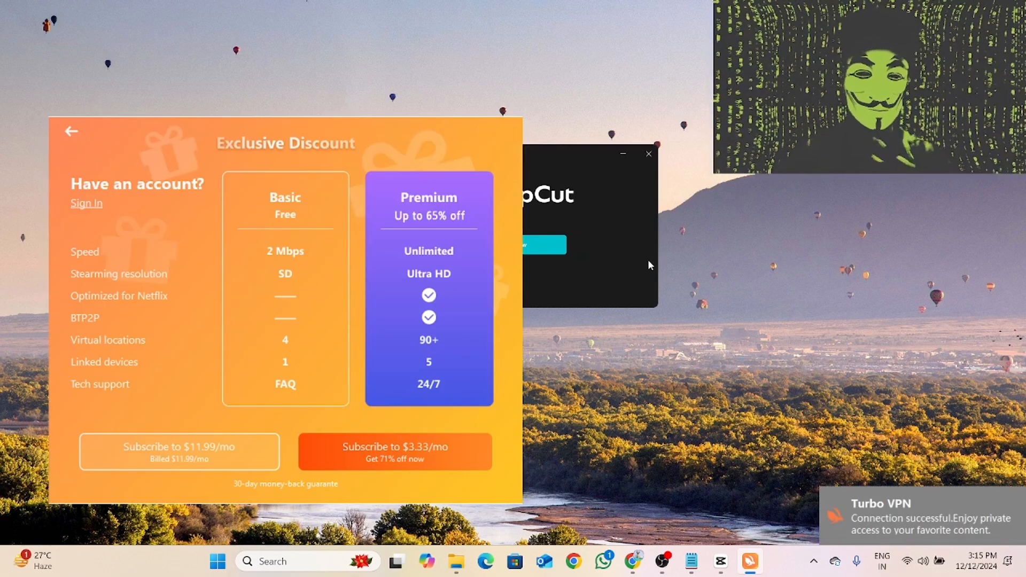
- Start the newly installed CapCut, dismiss the environment test and create a new project
{"action": "left_click", "coordinate": [649, 264]}
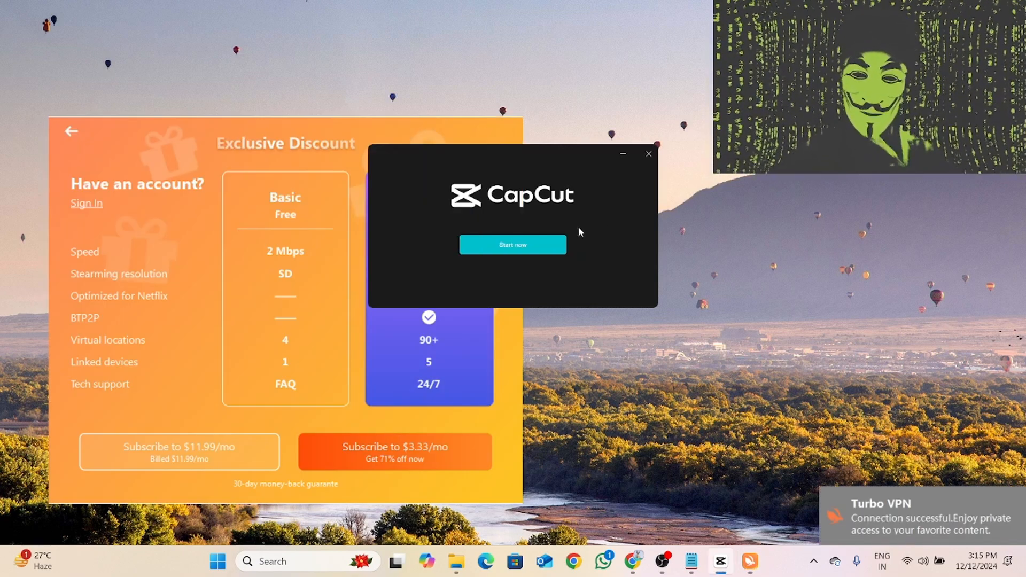
{"action": "left_click", "coordinate": [527, 251]}
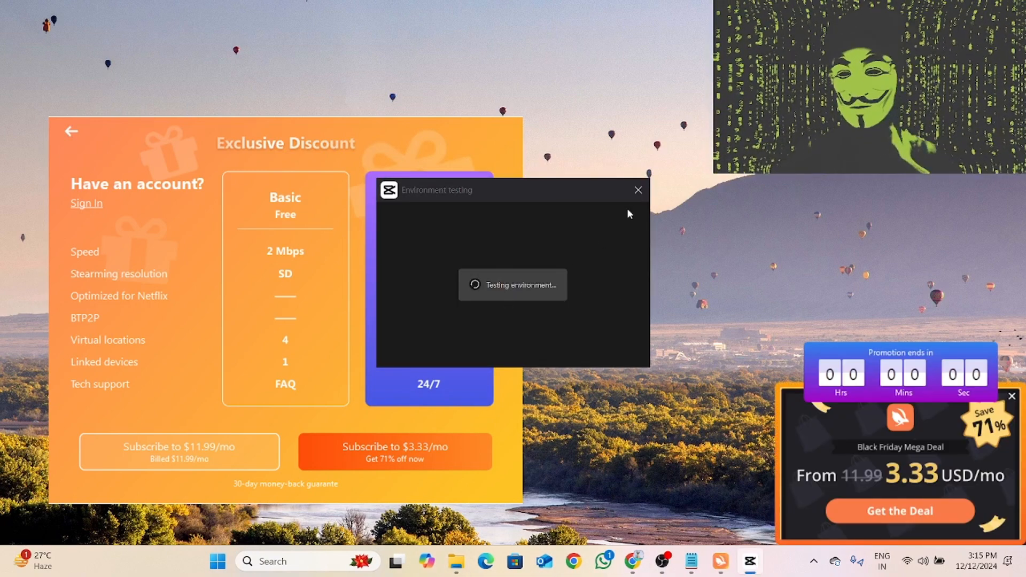
{"action": "left_click", "coordinate": [638, 190]}
{"action": "left_click", "coordinate": [564, 283]}
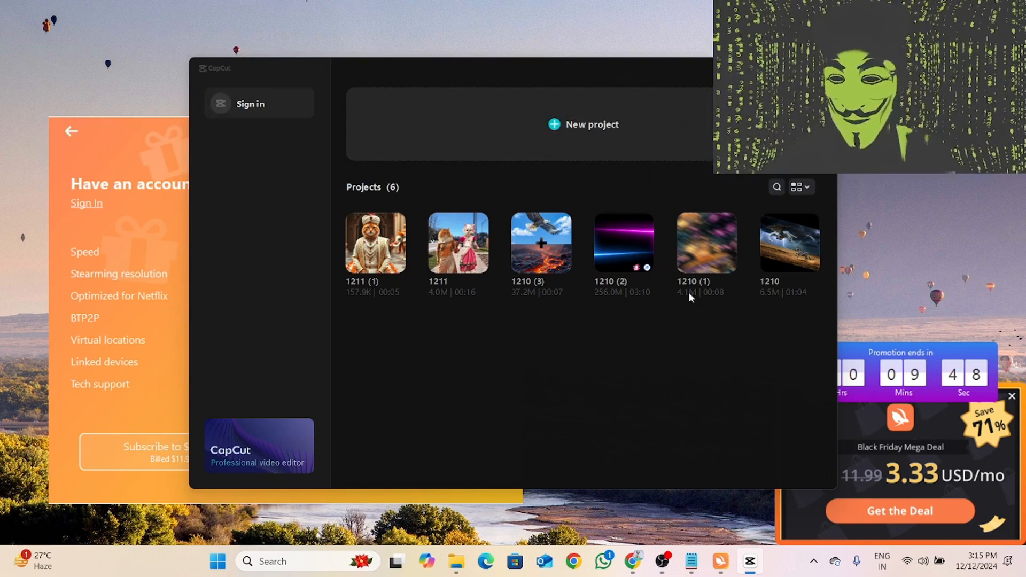
{"action": "left_click", "coordinate": [515, 126]}
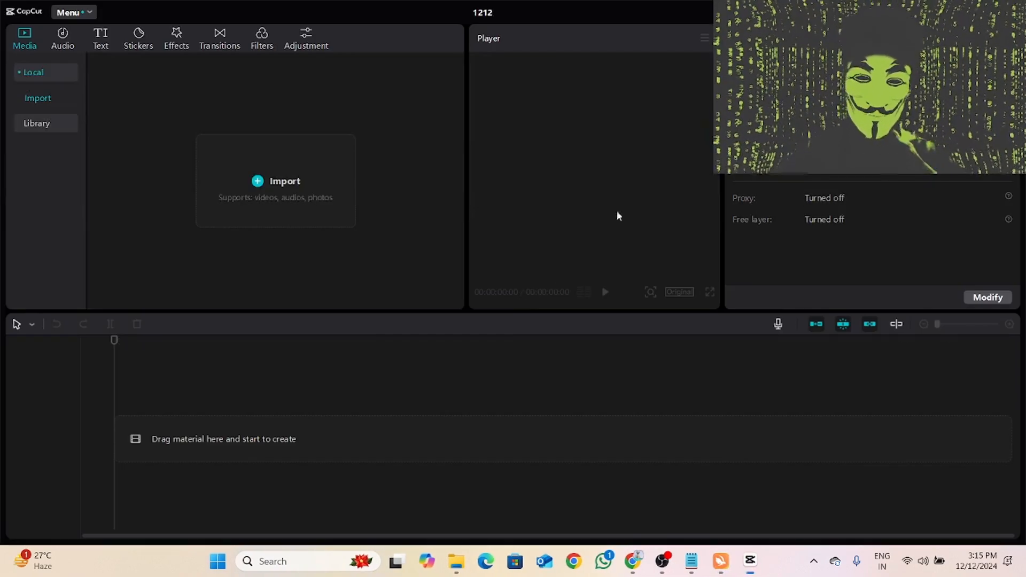
- Import the a2a00b9a, 25a650c1 and deca255d JPEG images from Downloads, place them on the timeline and select the first clip
{"action": "left_click", "coordinate": [236, 195]}
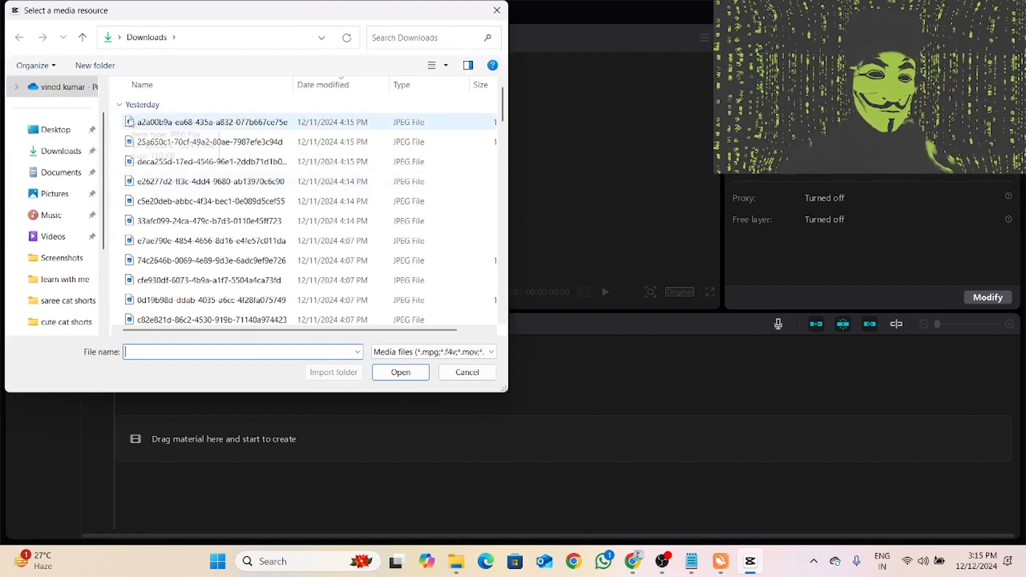
{"action": "left_click", "coordinate": [140, 124]}
{"action": "left_click", "coordinate": [134, 162], "text": "shift"}
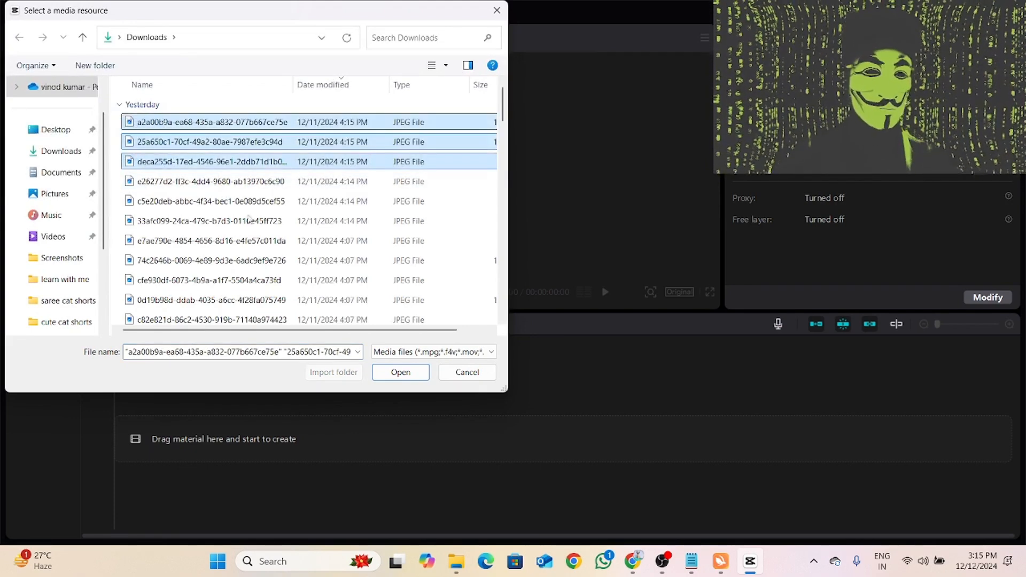
{"action": "left_click", "coordinate": [401, 372]}
{"action": "left_click_drag", "start_coordinate": [207, 135], "coordinate": [222, 436]}
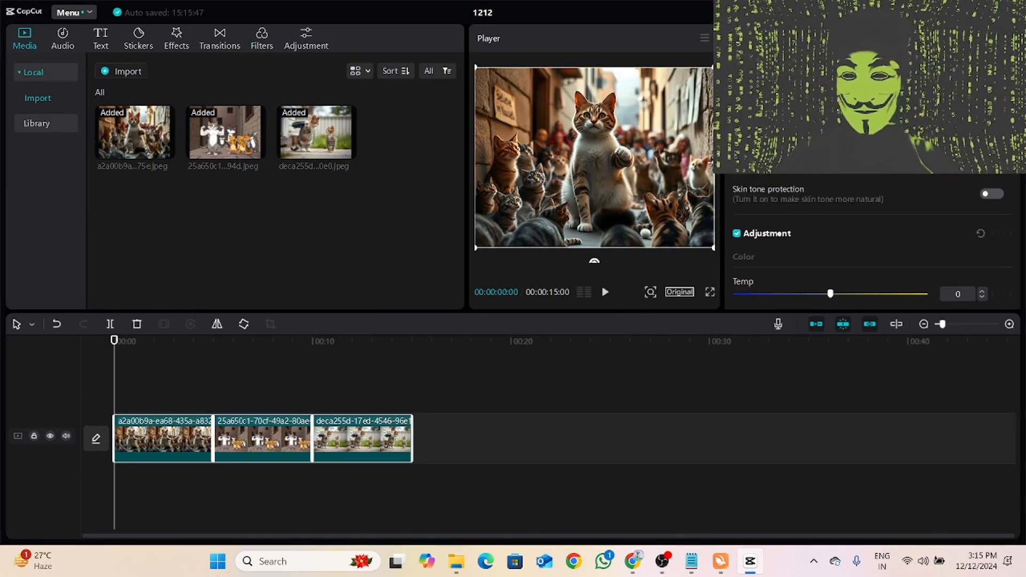
{"action": "left_click", "coordinate": [182, 453]}
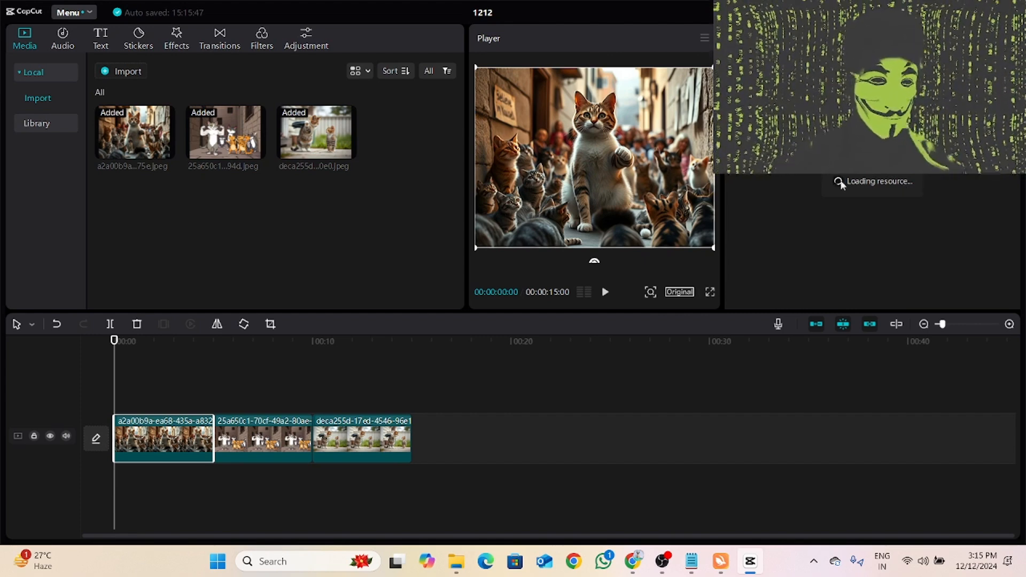
- Import the meow1 MP3 from the Desktop folder and place it at the timeline's start, beneath the image clips
{"action": "left_click", "coordinate": [114, 71]}
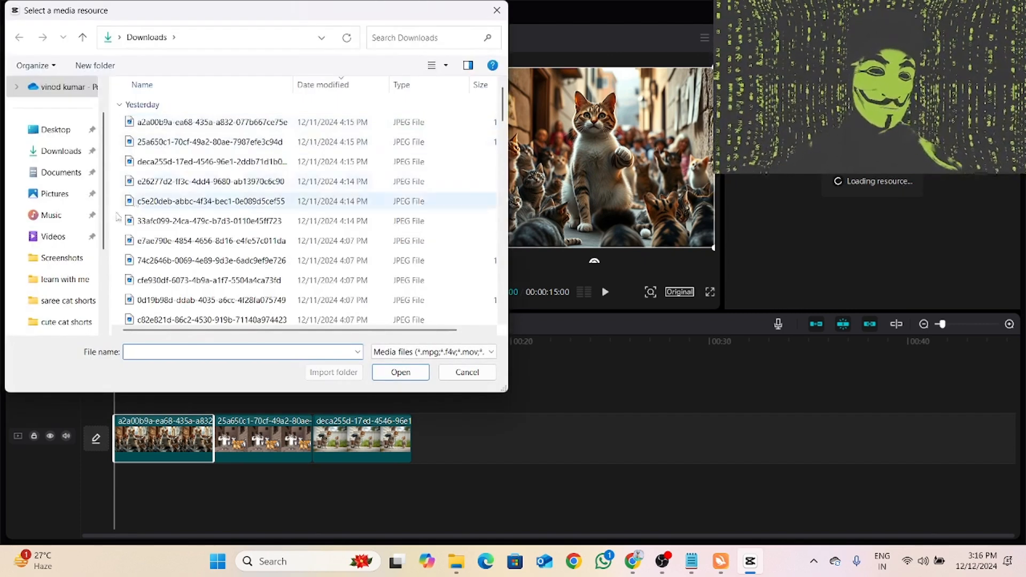
{"action": "left_click", "coordinate": [50, 129]}
{"action": "left_click", "coordinate": [202, 351]}
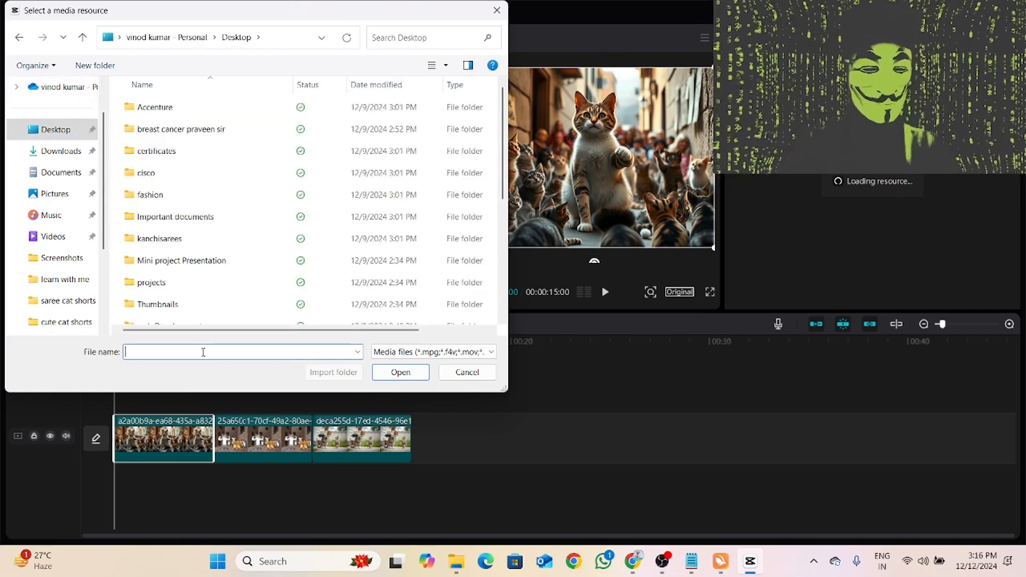
{"action": "scroll", "coordinate": [259, 160], "scroll_direction": "down", "scroll_amount": 4}
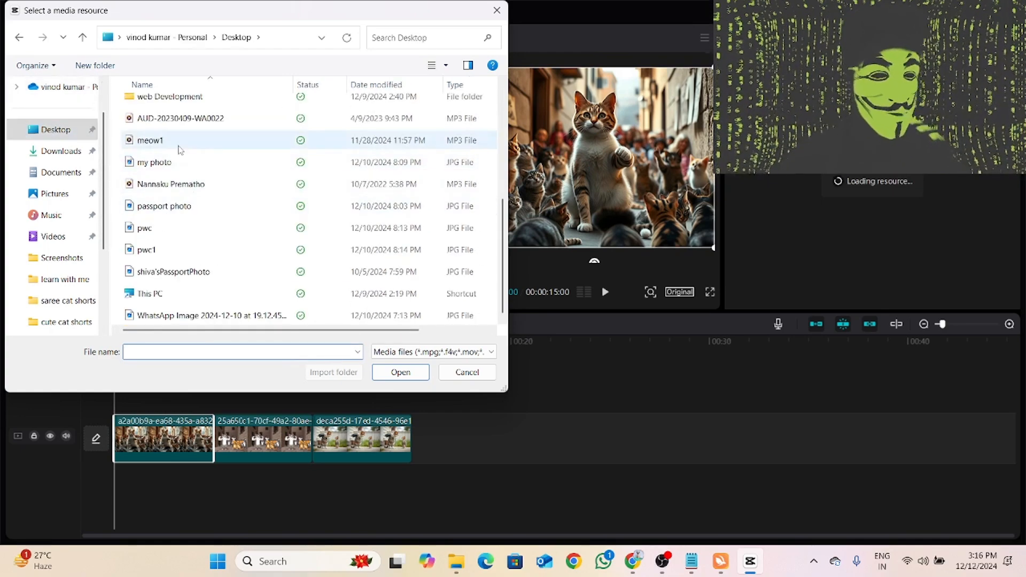
{"action": "left_click", "coordinate": [155, 140]}
{"action": "left_click", "coordinate": [400, 372]}
{"action": "left_click_drag", "start_coordinate": [396, 162], "coordinate": [233, 513]}
{"action": "left_click_drag", "start_coordinate": [399, 142], "coordinate": [114, 522]}
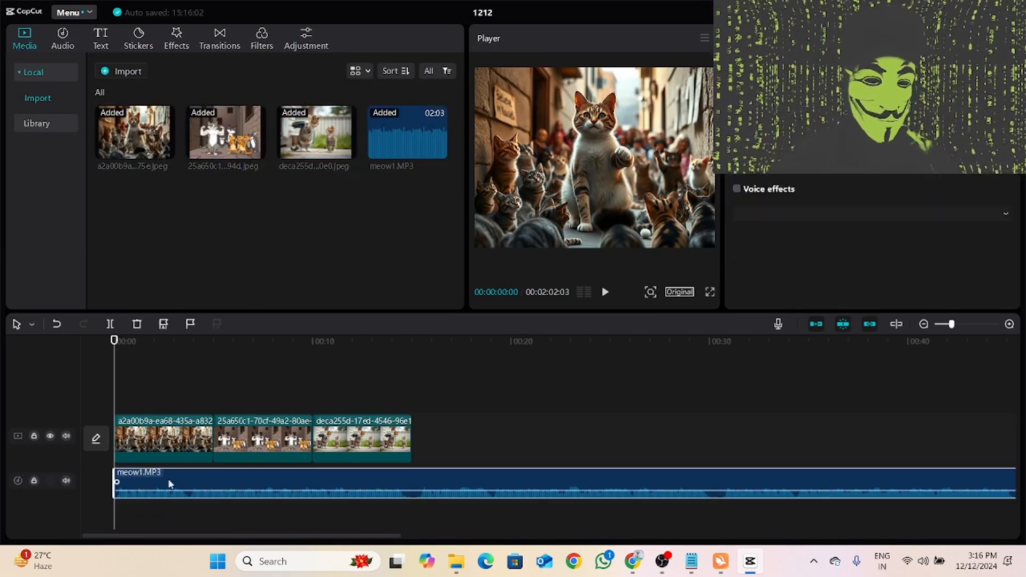
- Split the meow1 audio at 15 seconds, where the images end, delete the remainder and return the playhead to the start
{"action": "left_click", "coordinate": [422, 403]}
{"action": "left_click", "coordinate": [433, 494]}
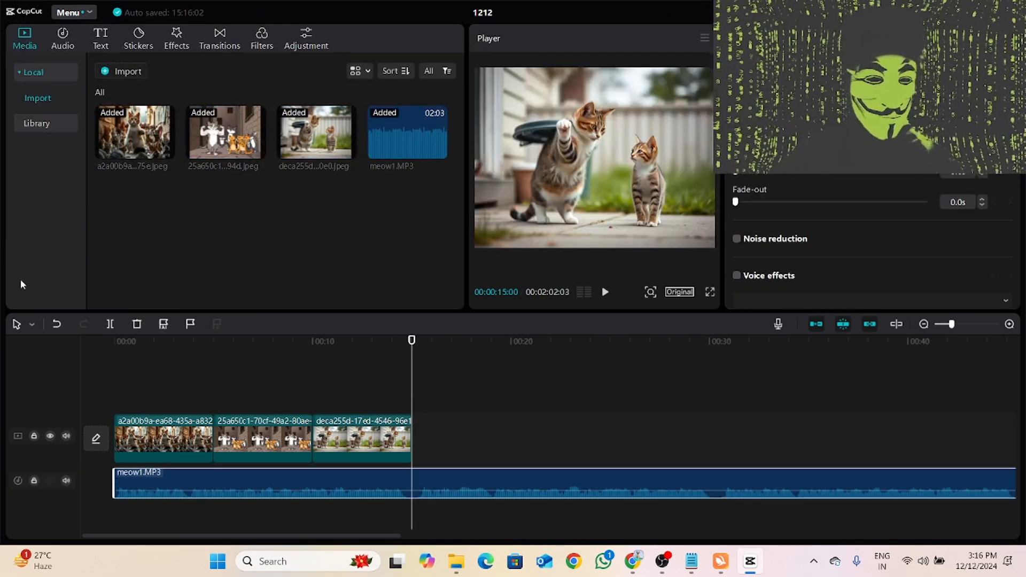
{"action": "left_click", "coordinate": [109, 324]}
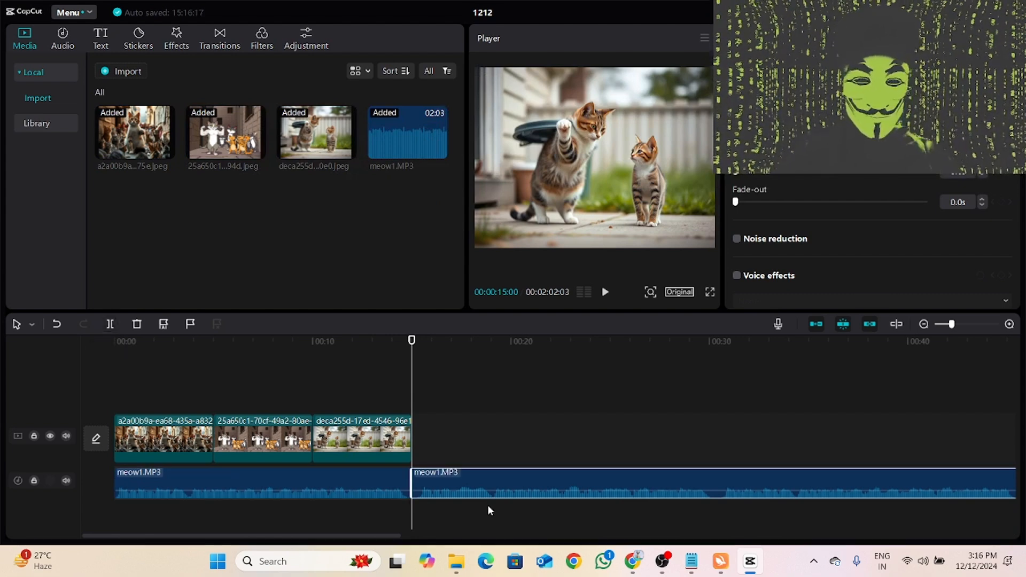
{"action": "left_click", "coordinate": [136, 324]}
{"action": "left_click_drag", "start_coordinate": [416, 343], "coordinate": [0, 365]}
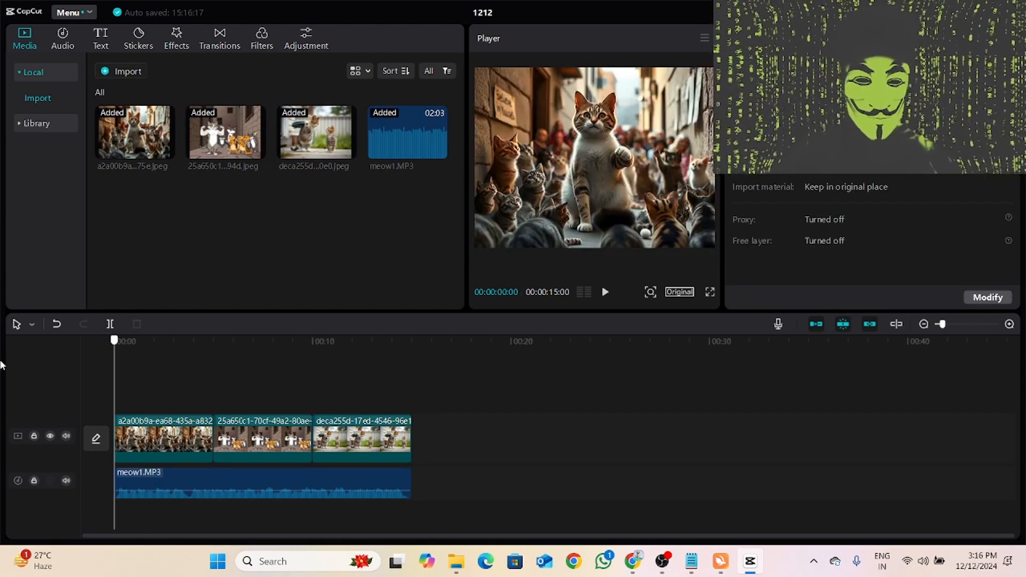
- Turn on voice effects for the trimmed meow1 audio clip and apply the GingerBread effect
{"action": "left_click", "coordinate": [270, 494]}
{"action": "scroll", "coordinate": [771, 272], "scroll_direction": "down", "scroll_amount": 1}
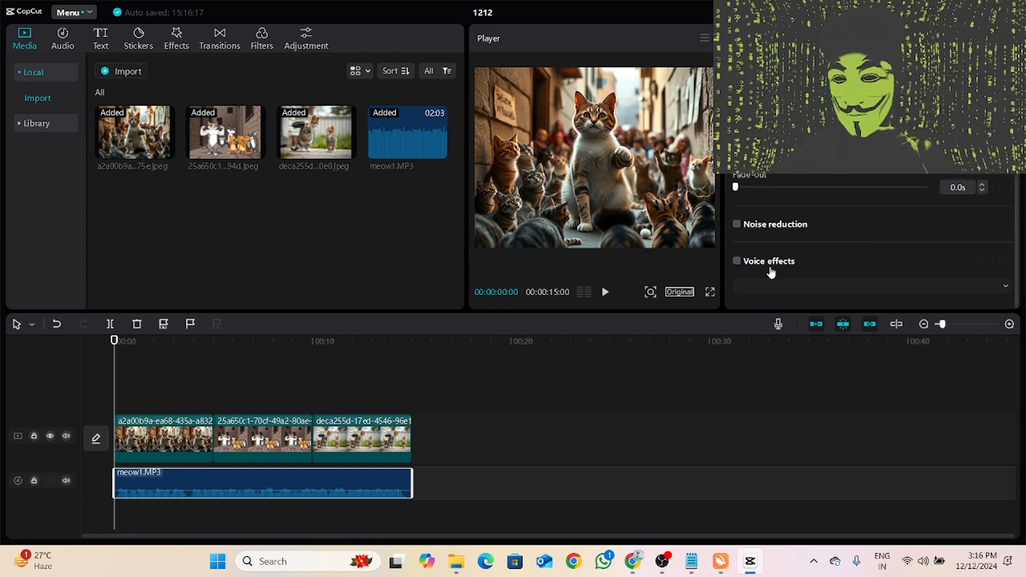
{"action": "left_click", "coordinate": [737, 262]}
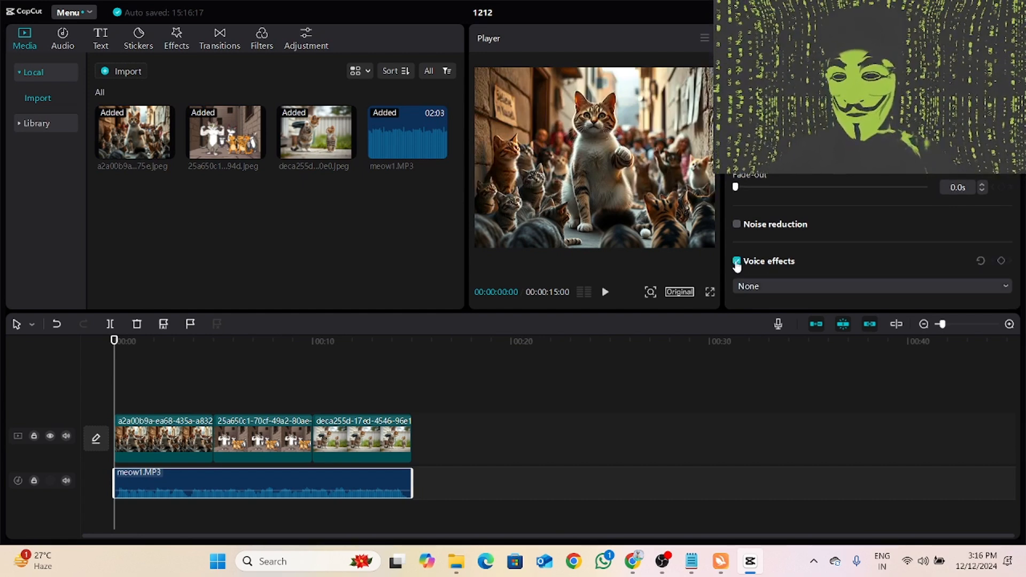
{"action": "left_click", "coordinate": [1001, 288]}
{"action": "scroll", "coordinate": [889, 259], "scroll_direction": "up", "scroll_amount": 3}
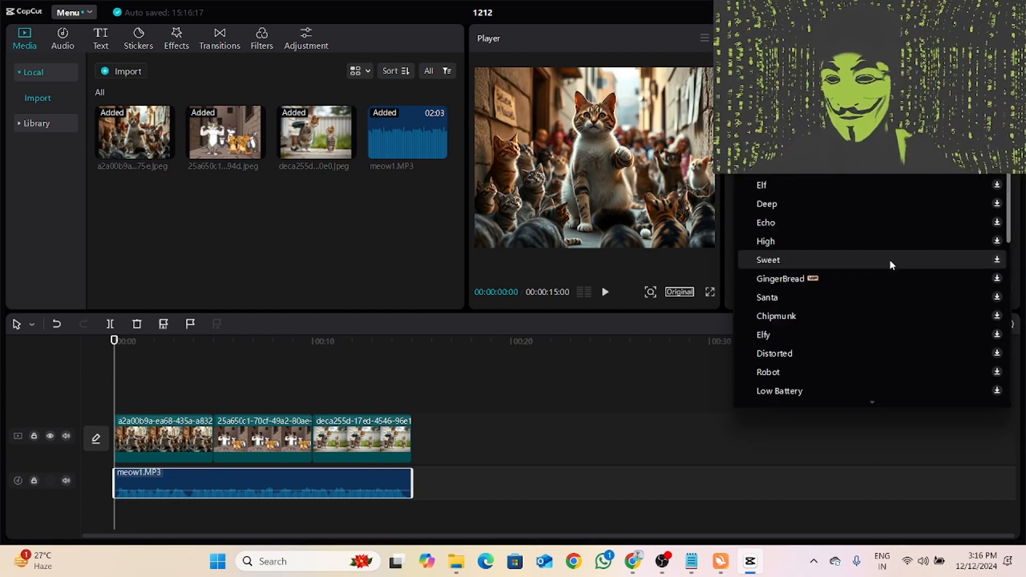
{"action": "left_click", "coordinate": [806, 280]}
{"action": "left_click", "coordinate": [864, 283]}
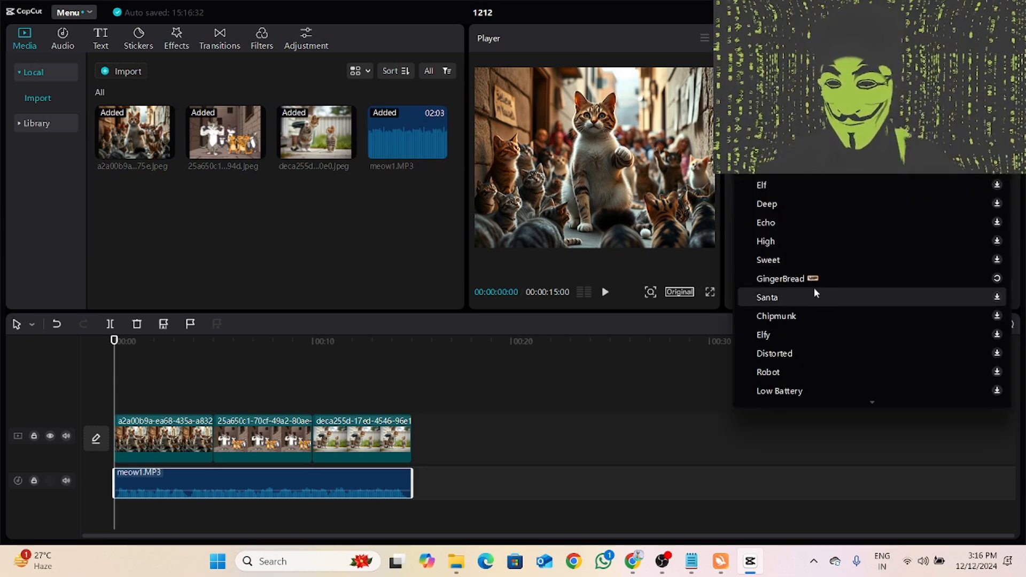
{"action": "left_click", "coordinate": [799, 275]}
{"action": "left_click", "coordinate": [798, 286]}
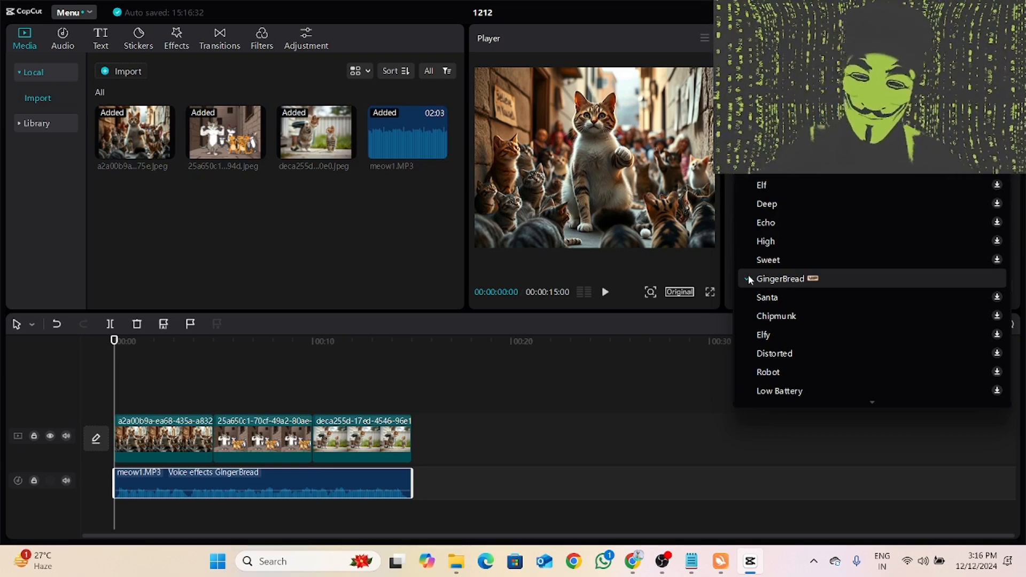
{"action": "left_click", "coordinate": [658, 396]}
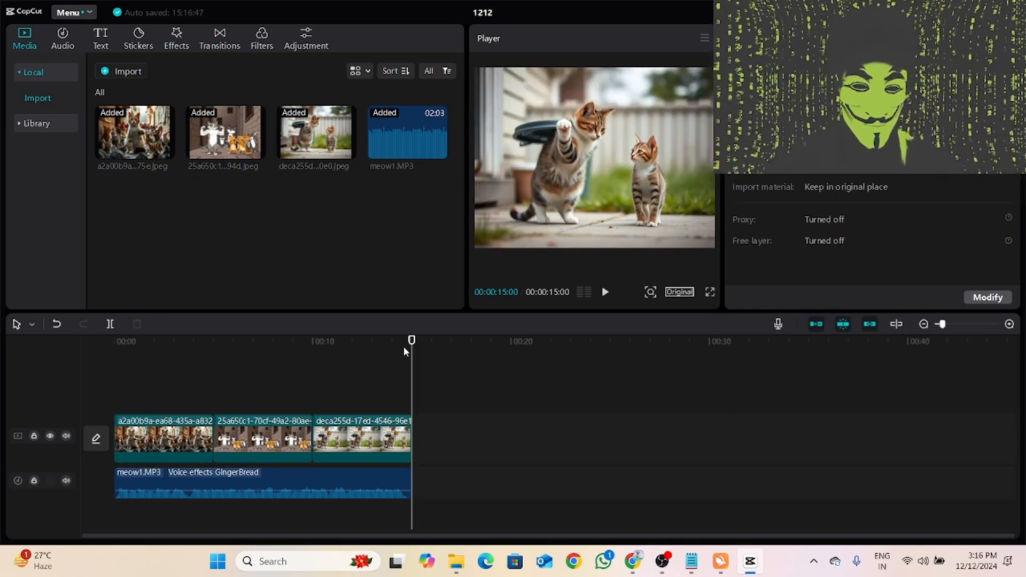
- Preview the project from its beginning and set the aspect ratio to 16:9
{"action": "key", "text": "Home"}
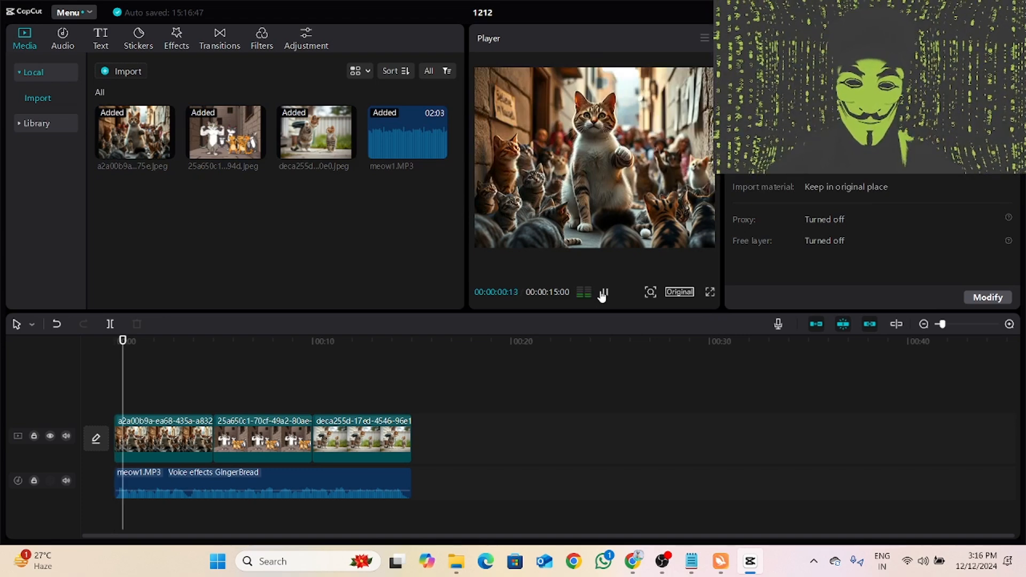
{"action": "left_click", "coordinate": [679, 292]}
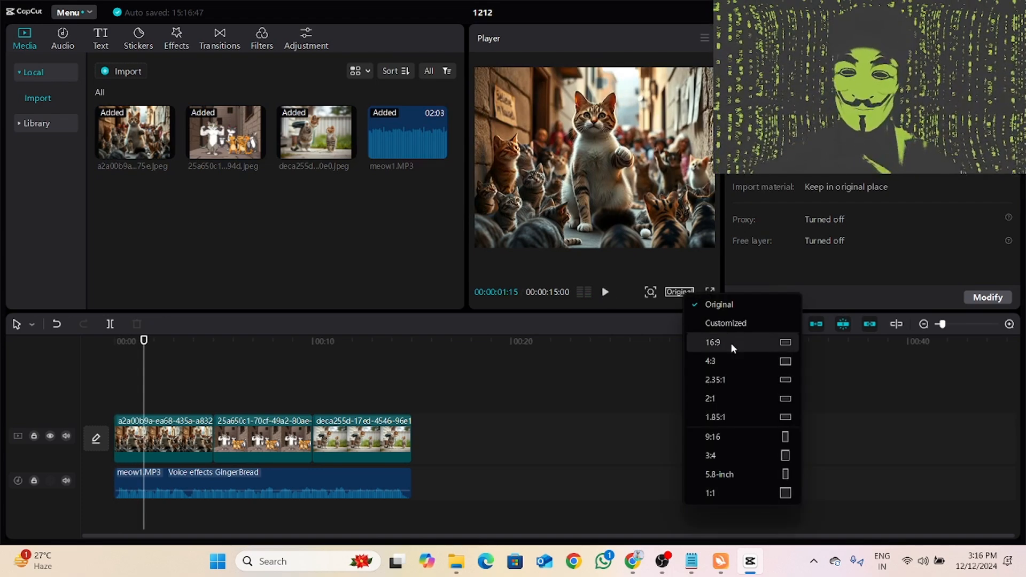
{"action": "left_click", "coordinate": [732, 343]}
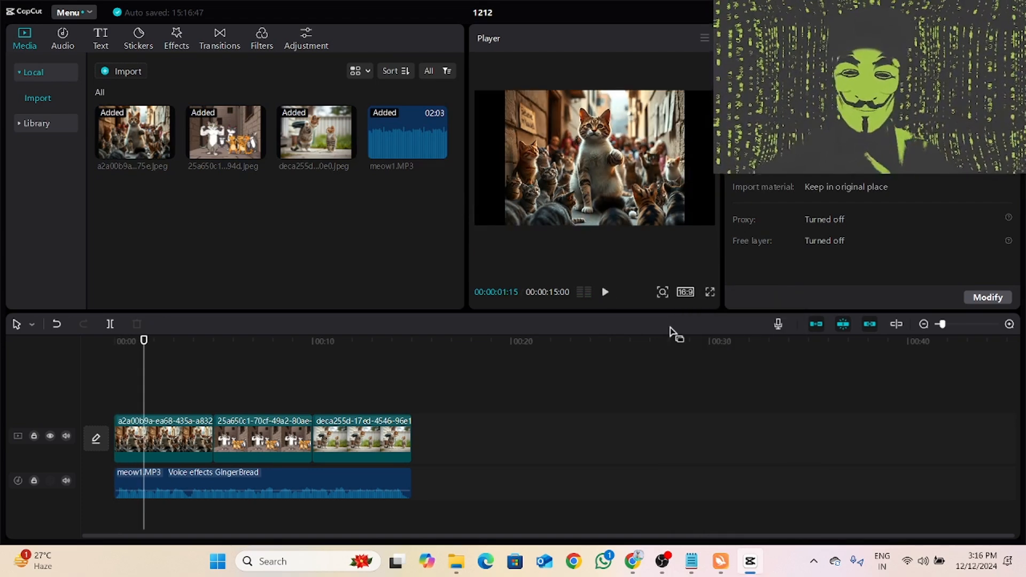
- Browse the In, Out and Combo animations for the first cat image clip, plus the transitions library
{"action": "left_click", "coordinate": [153, 442]}
{"action": "scroll", "coordinate": [858, 235], "scroll_direction": "down", "scroll_amount": 5}
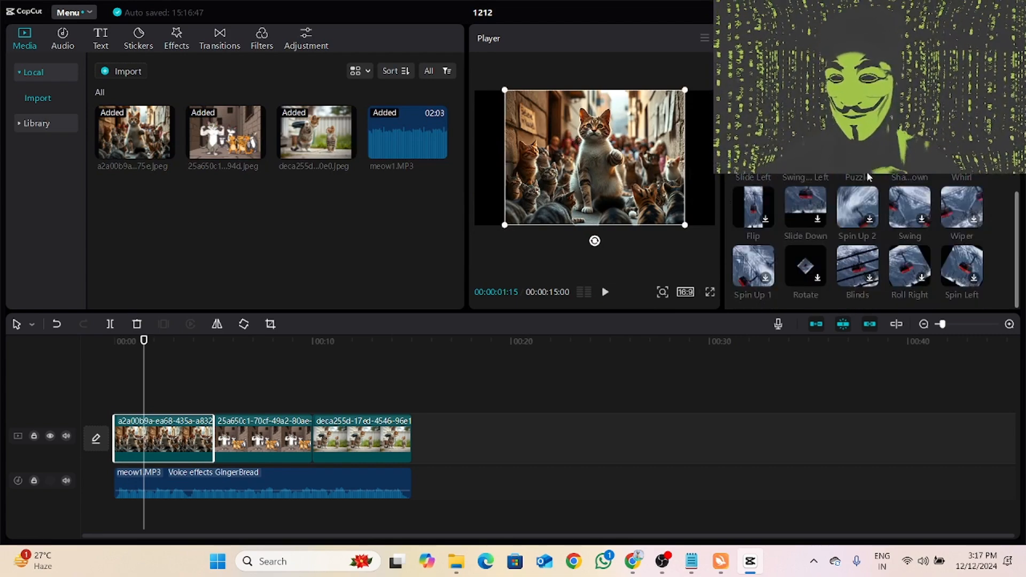
{"action": "scroll", "coordinate": [858, 235], "scroll_direction": "up", "scroll_amount": 5}
{"action": "left_click", "coordinate": [873, 63]}
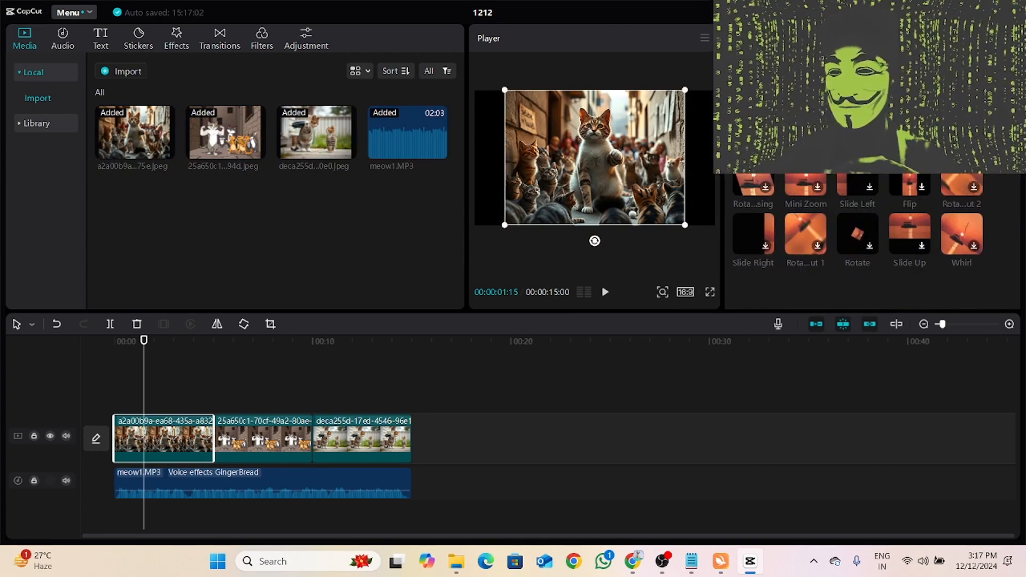
{"action": "left_click", "coordinate": [966, 63]}
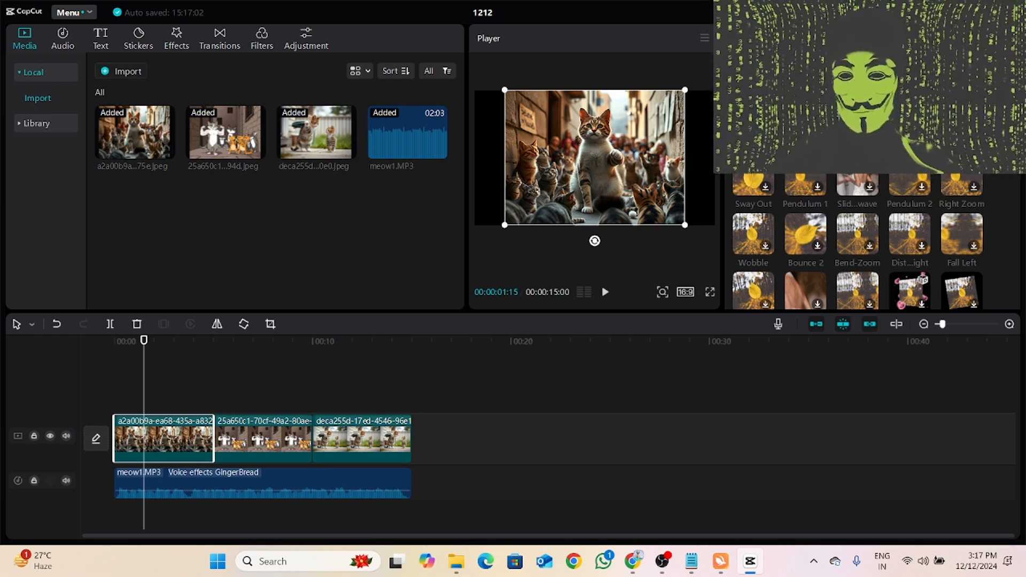
{"action": "left_click", "coordinate": [779, 63]}
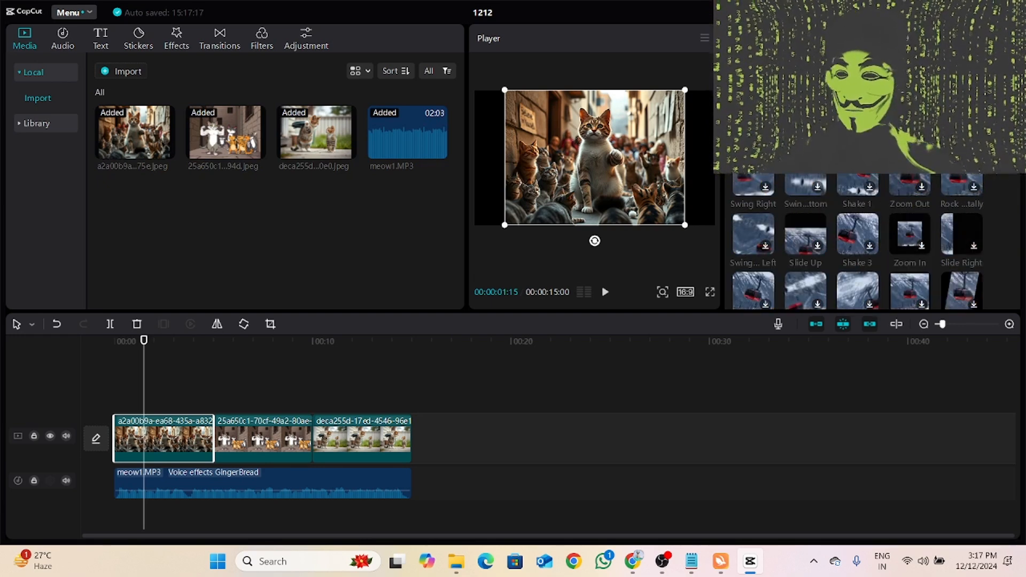
{"action": "left_click", "coordinate": [965, 63]}
{"action": "left_click", "coordinate": [872, 63]}
{"action": "left_click", "coordinate": [966, 64]}
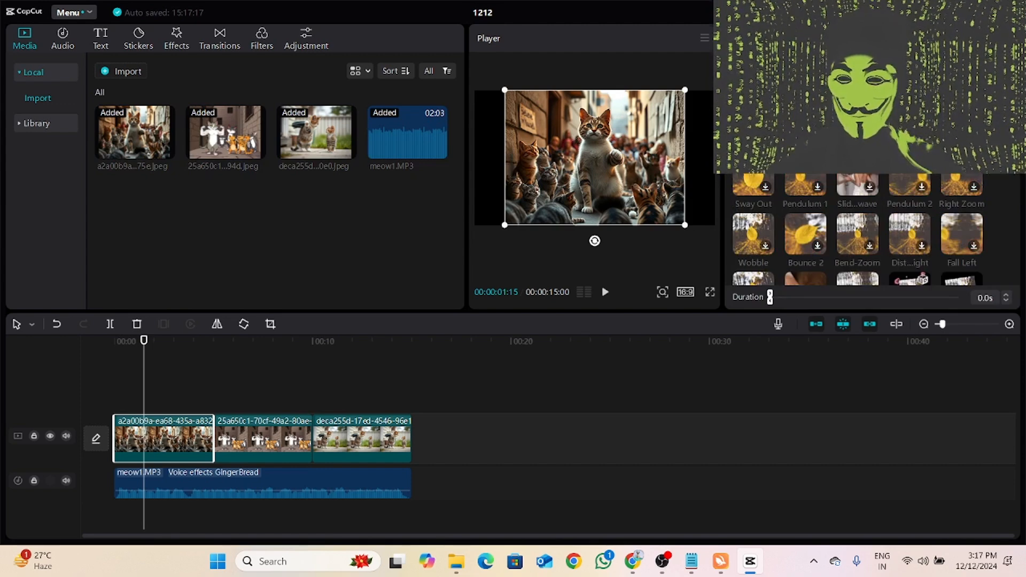
{"action": "left_click", "coordinate": [872, 64]}
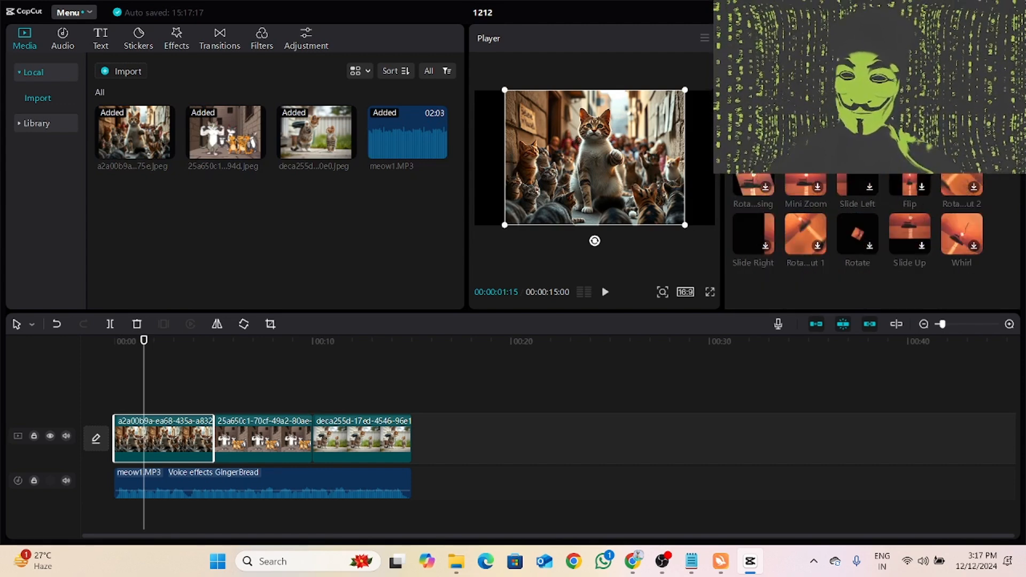
{"action": "left_click", "coordinate": [217, 43]}
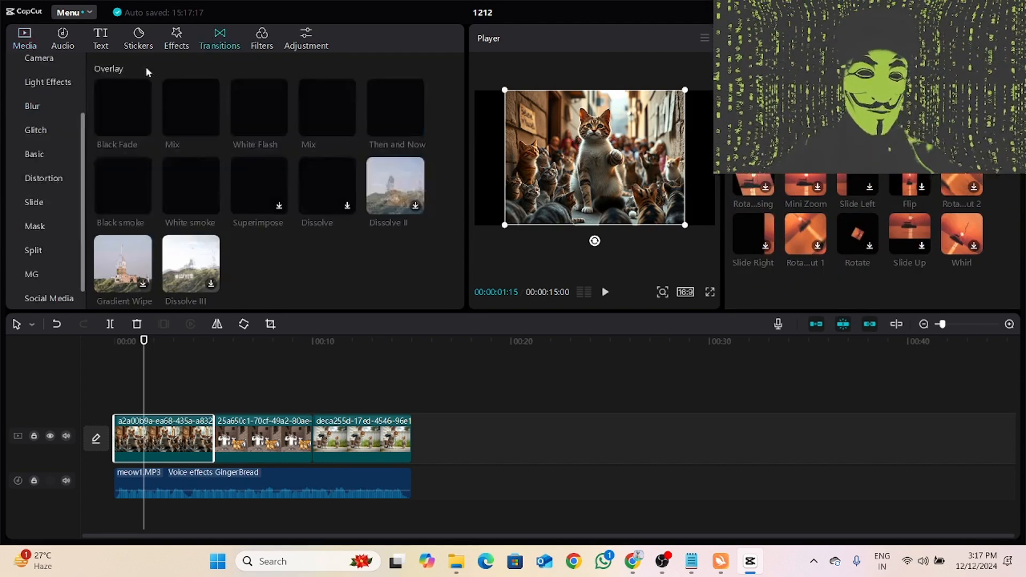
- Add a default text clip above the images and stretch it from the timeline's start to nearly the end of the third image
{"action": "left_click", "coordinate": [100, 39]}
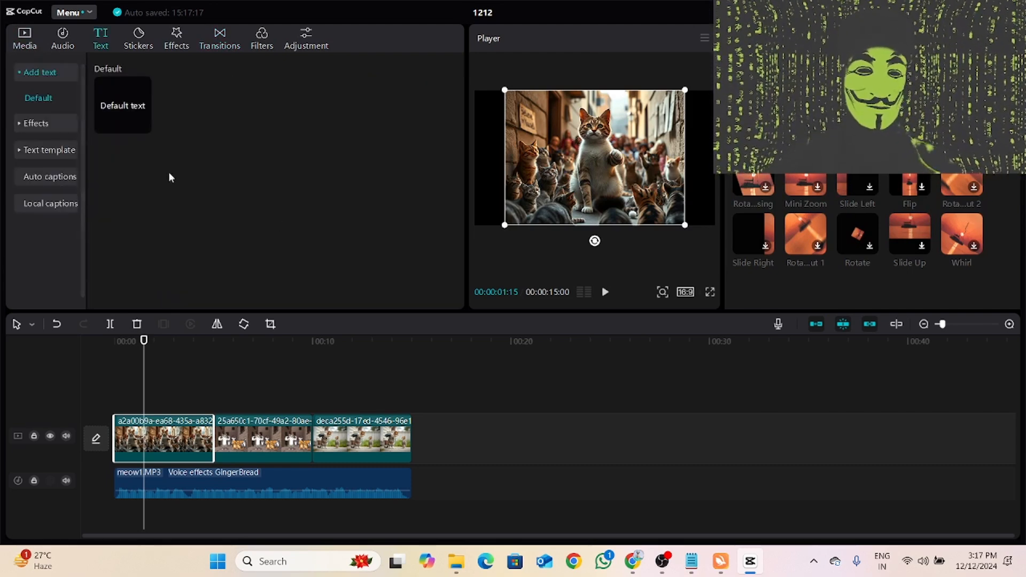
{"action": "left_click", "coordinate": [142, 125]}
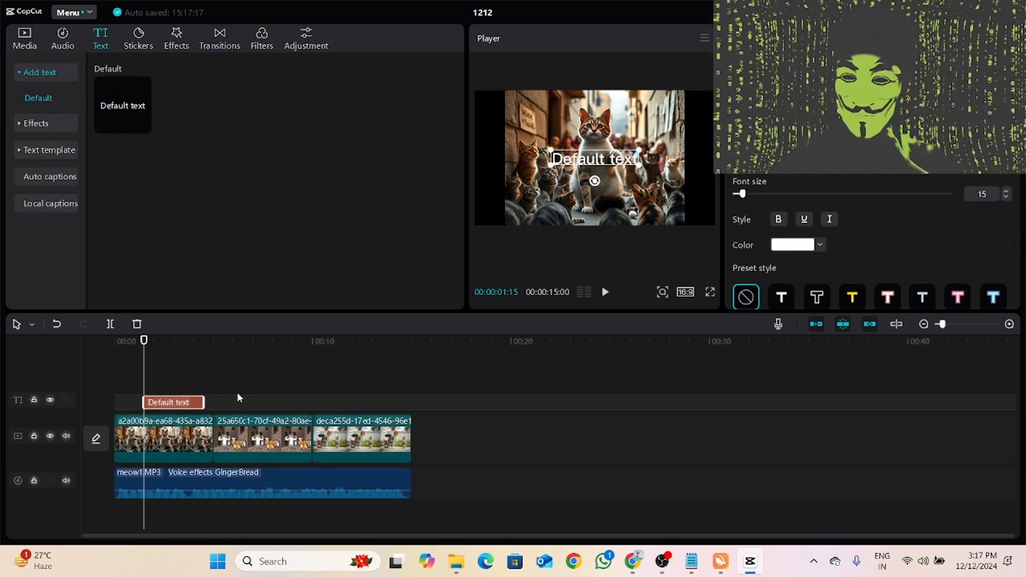
{"action": "left_click_drag", "start_coordinate": [176, 404], "coordinate": [412, 399]}
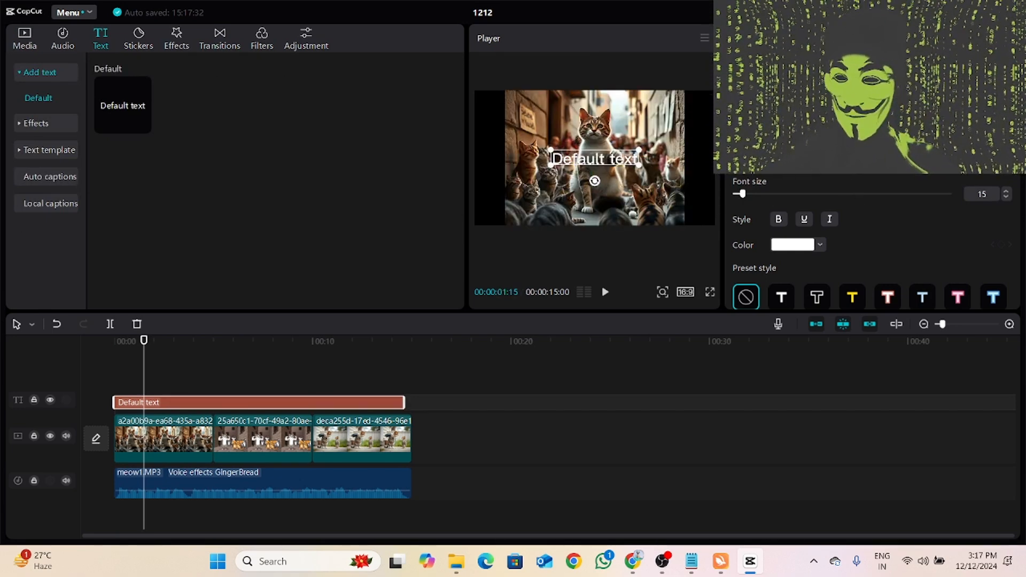
- Change the text to a handwritten script font and apply the preset style with white letters and a light red outline
{"action": "left_click", "coordinate": [837, 156]}
{"action": "left_click", "coordinate": [823, 223]}
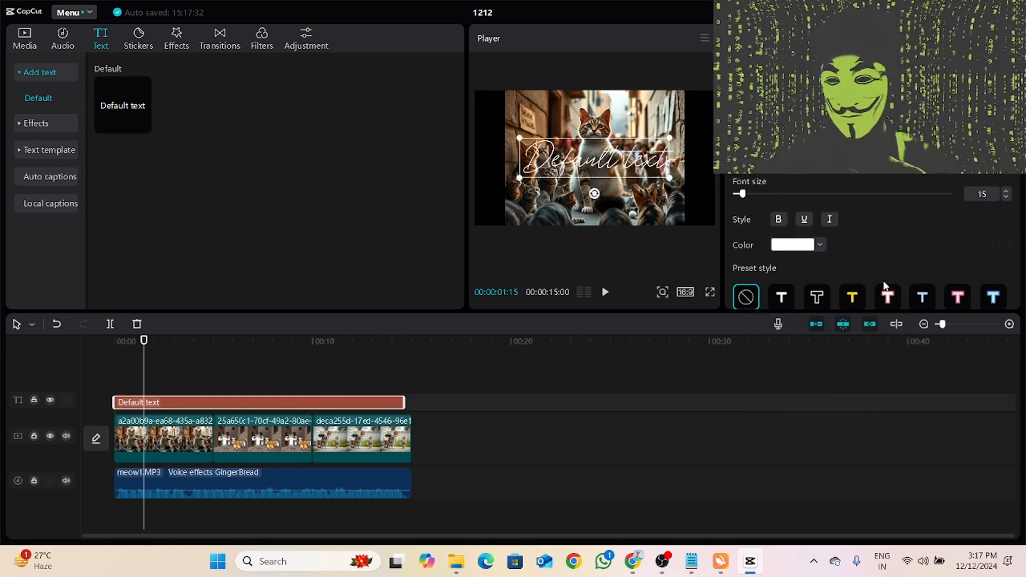
{"action": "scroll", "coordinate": [882, 261], "scroll_direction": "down", "scroll_amount": 5}
{"action": "scroll", "coordinate": [893, 254], "scroll_direction": "up", "scroll_amount": 5}
{"action": "left_click", "coordinate": [888, 297]}
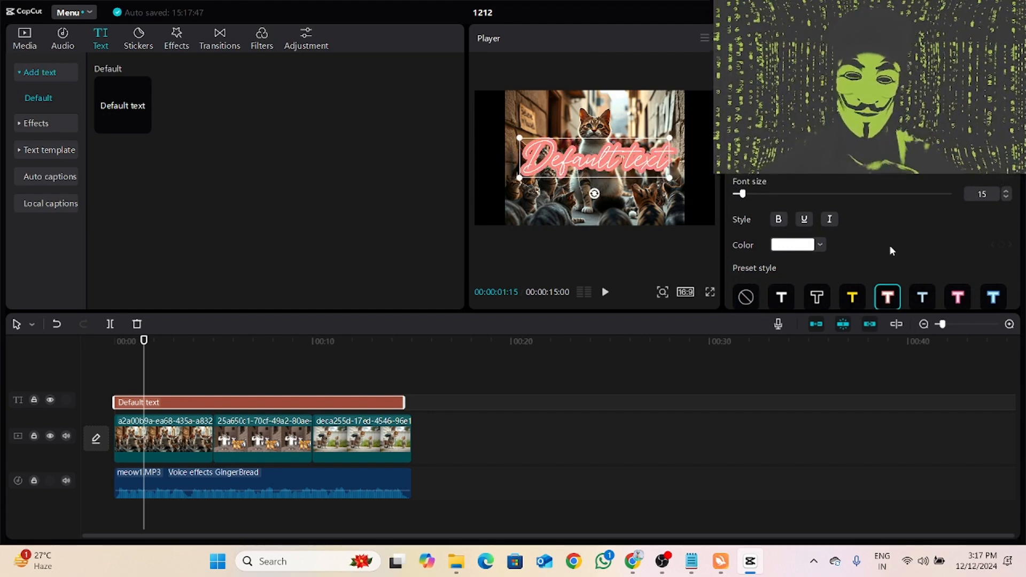
- Replace the default text with "subscribe my channel" and set its font size to 13
{"action": "left_click", "coordinate": [682, 248]}
{"action": "left_click", "coordinate": [636, 160]}
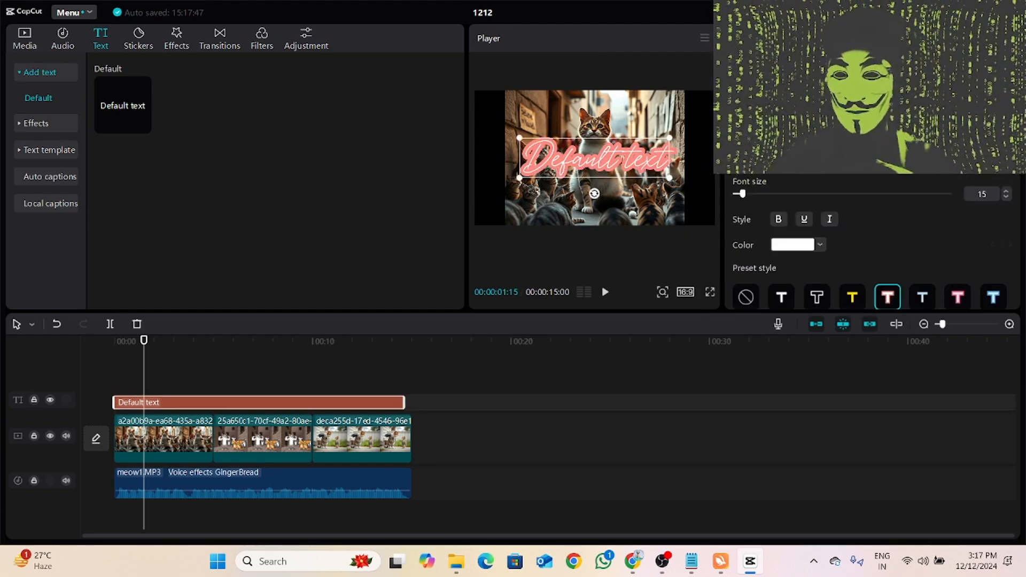
{"action": "double_click", "coordinate": [636, 160]}
{"action": "key", "text": "BackSpace"}
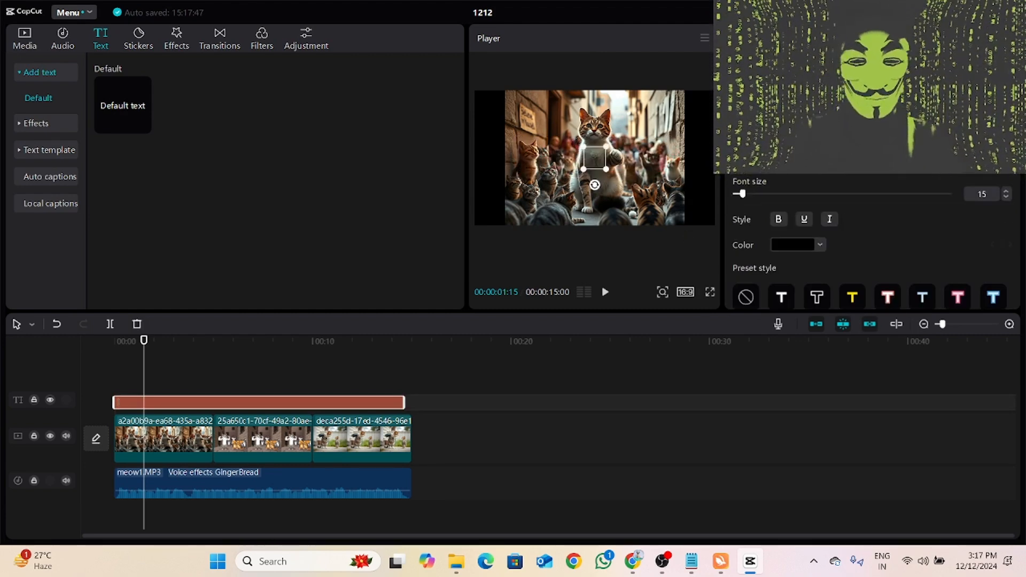
{"action": "type", "text": "subscribe"}
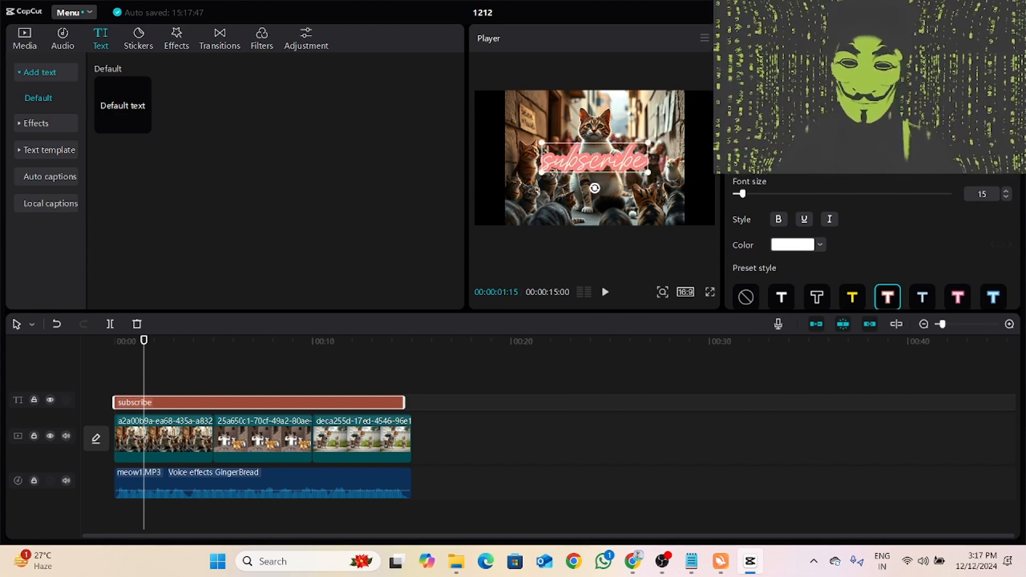
{"action": "type", "text": " the"}
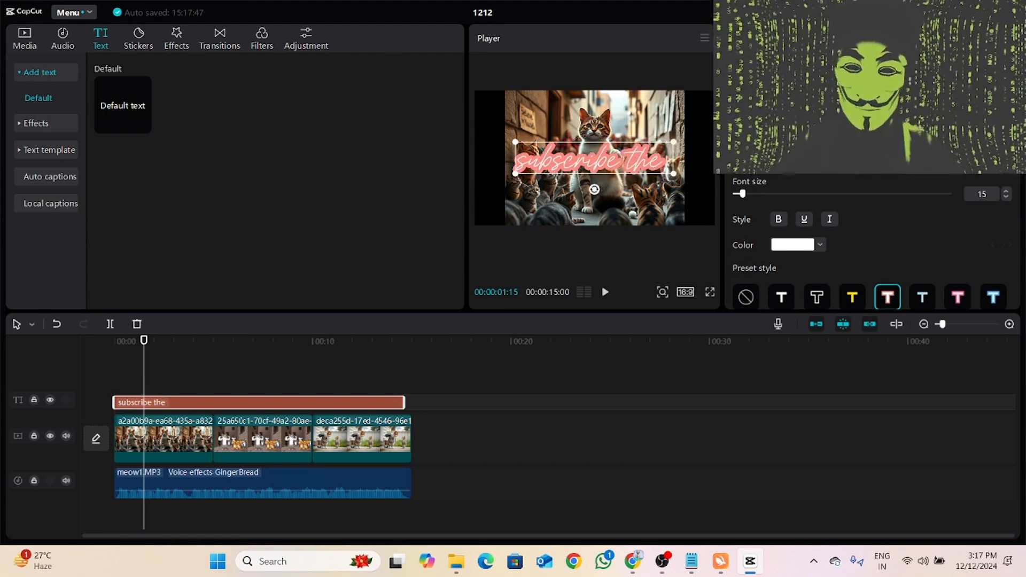
{"action": "key", "text": "BackSpace"}
{"action": "key", "text": "BackSpace"}
{"action": "key", "text": "BackSpace"}
{"action": "type", "text": "m"}
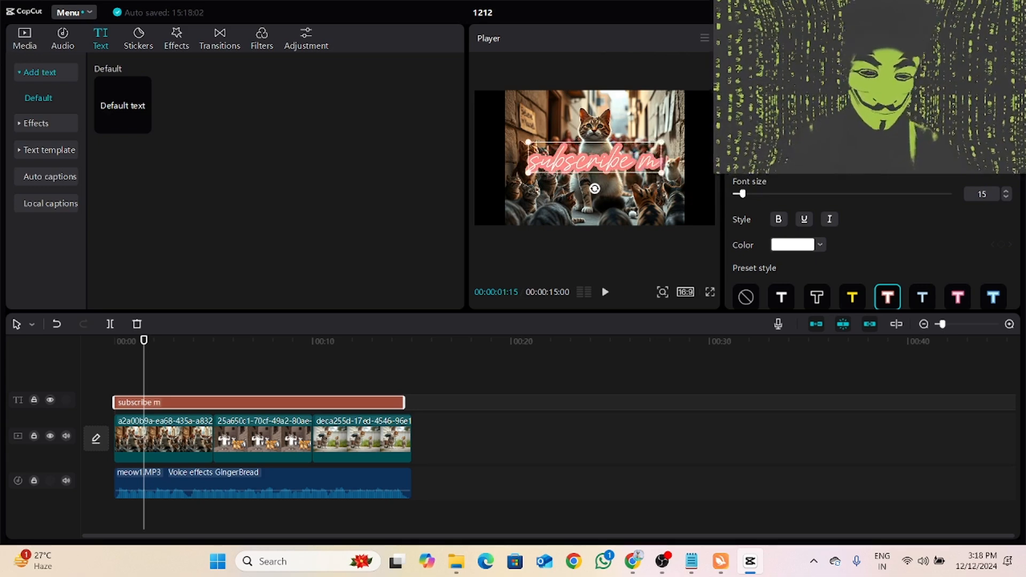
{"action": "type", "text": "y channel"}
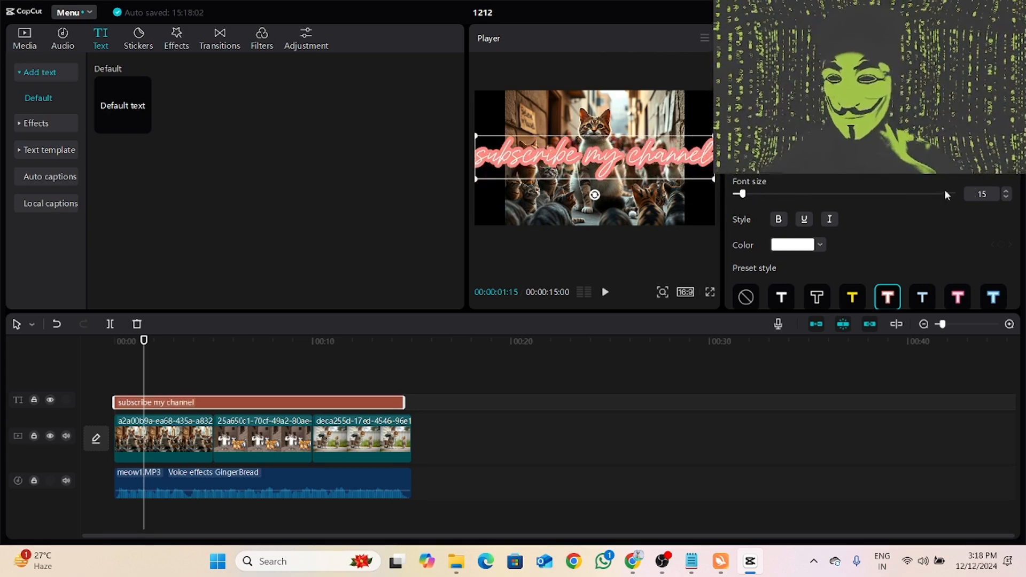
{"action": "left_click", "coordinate": [1008, 197]}
{"action": "left_click", "coordinate": [1007, 196]}
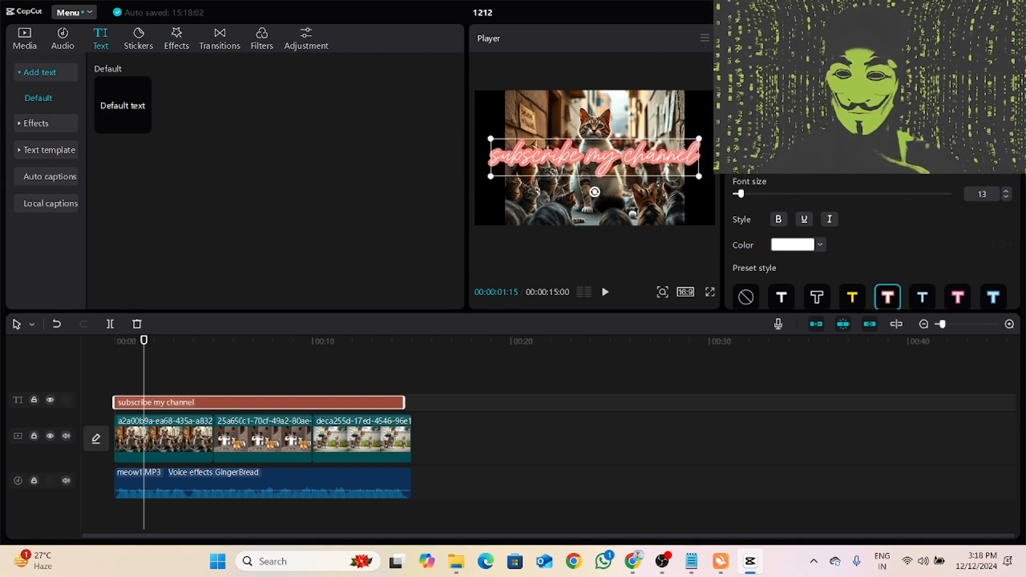
- Generate text-to-speech audio from the "subscribe my channel" text and move the speech clip just after the meow1 audio
{"action": "left_click", "coordinate": [894, 39]}
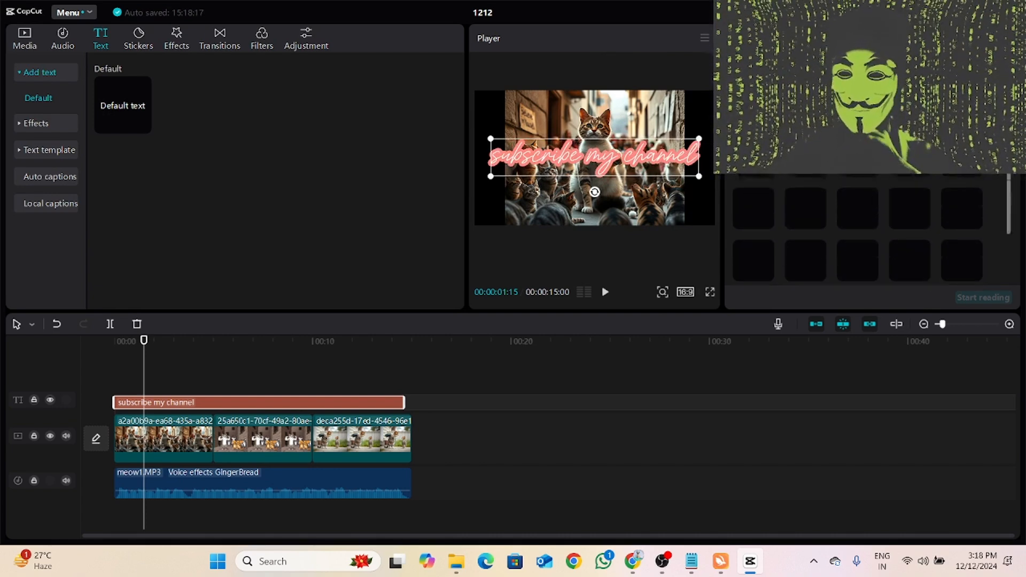
{"action": "scroll", "coordinate": [911, 175], "scroll_direction": "down", "scroll_amount": 3}
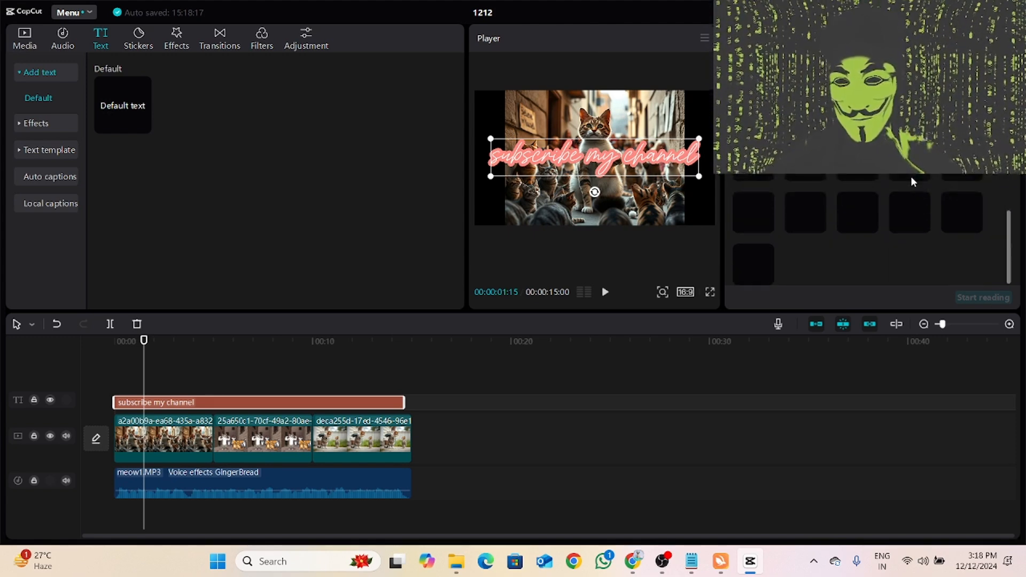
{"action": "scroll", "coordinate": [910, 210], "scroll_direction": "up", "scroll_amount": 3}
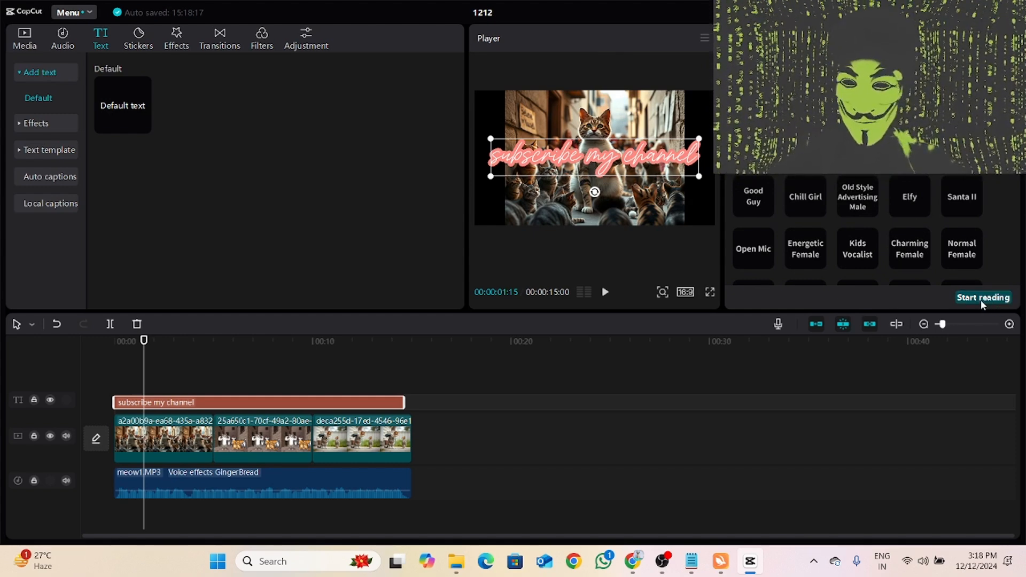
{"action": "left_click", "coordinate": [981, 299]}
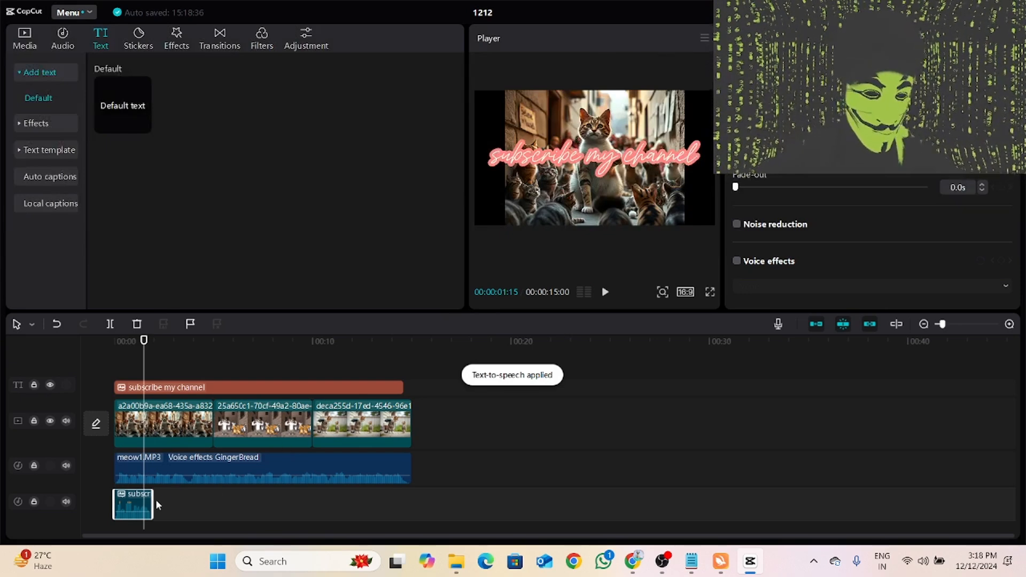
{"action": "left_click_drag", "start_coordinate": [135, 502], "coordinate": [440, 481]}
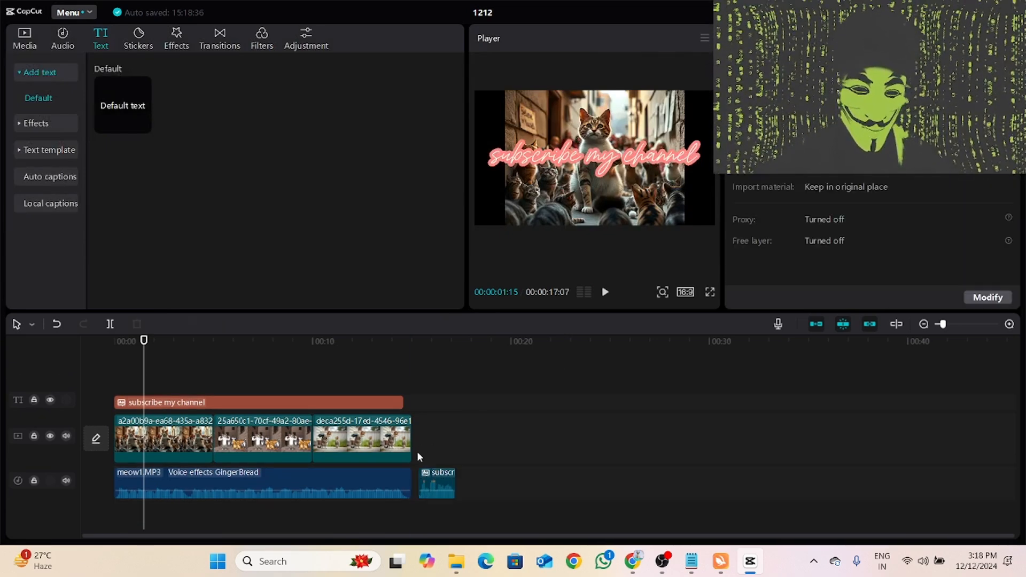
{"action": "left_click", "coordinate": [417, 451]}
- Play a short preview of the project and look over the export settings without exporting
{"action": "left_click", "coordinate": [606, 293]}
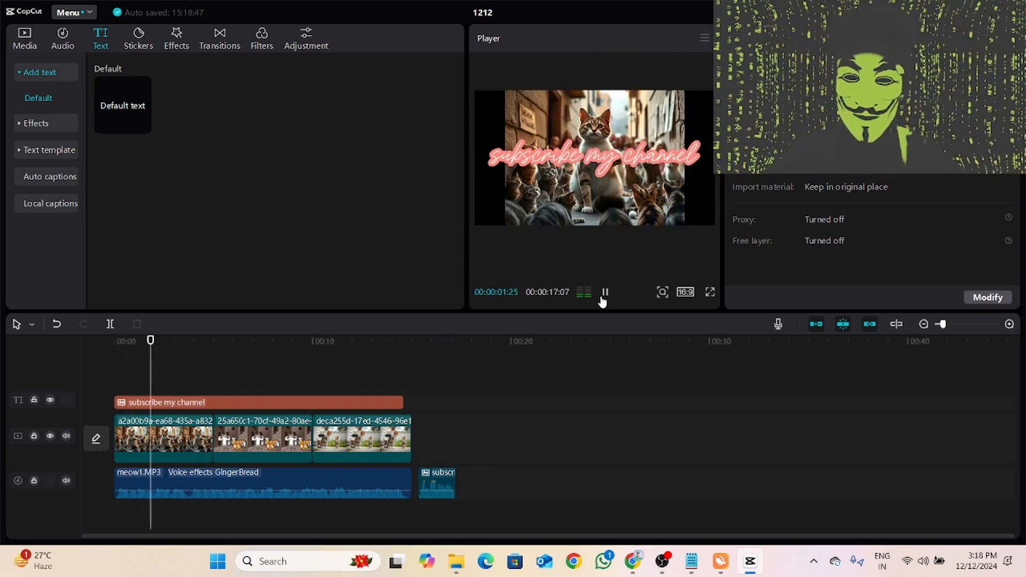
{"action": "left_click", "coordinate": [921, 12]}
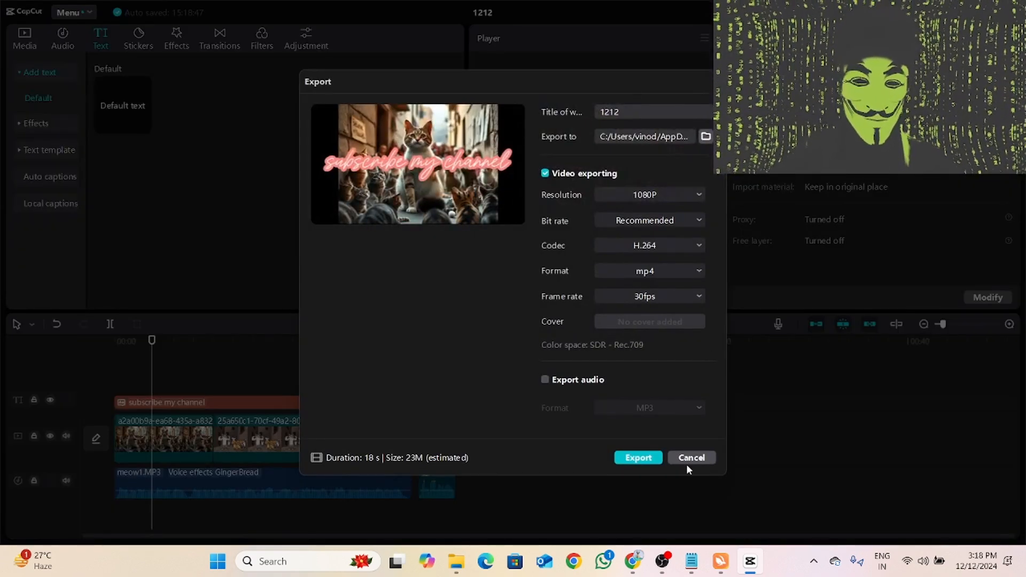
{"action": "left_click", "coordinate": [703, 463]}
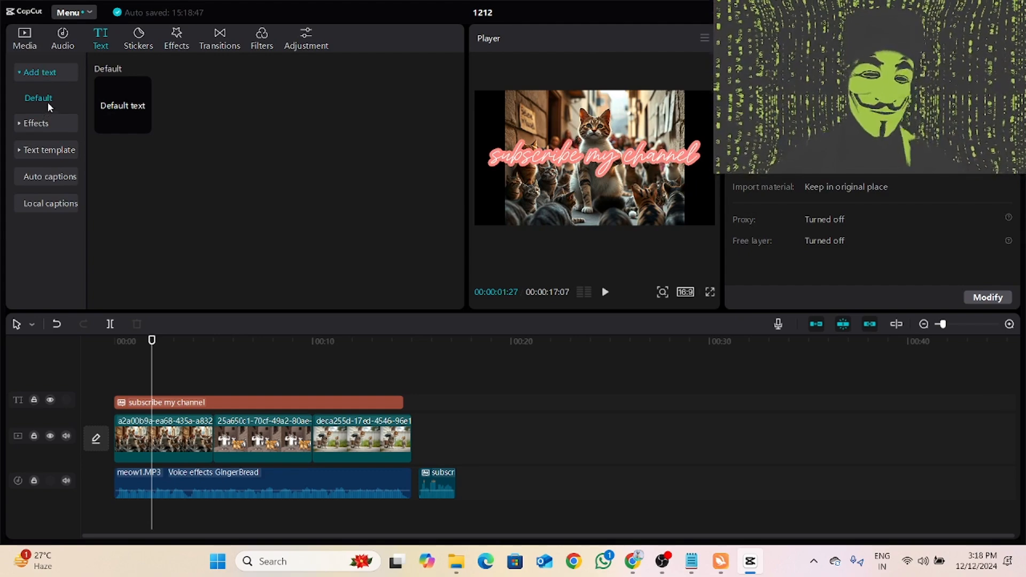
- Browse the transitions library, including the Camera category, and look through the filters and stickers libraries
{"action": "left_click", "coordinate": [220, 39]}
{"action": "scroll", "coordinate": [239, 162], "scroll_direction": "down", "scroll_amount": 3}
{"action": "scroll", "coordinate": [239, 162], "scroll_direction": "down", "scroll_amount": 6}
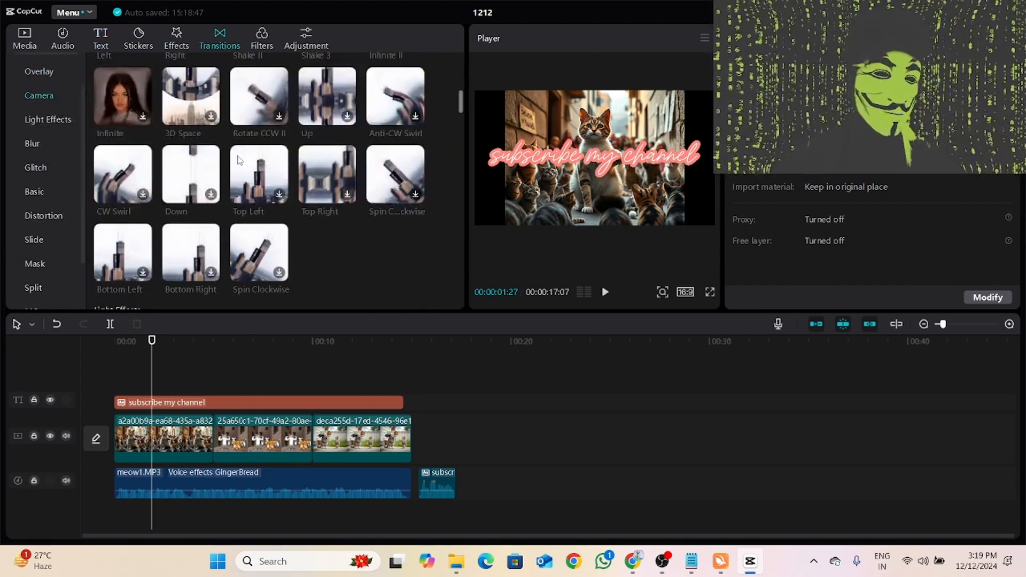
{"action": "scroll", "coordinate": [40, 103], "scroll_direction": "up", "scroll_amount": 2}
{"action": "left_click", "coordinate": [39, 122]}
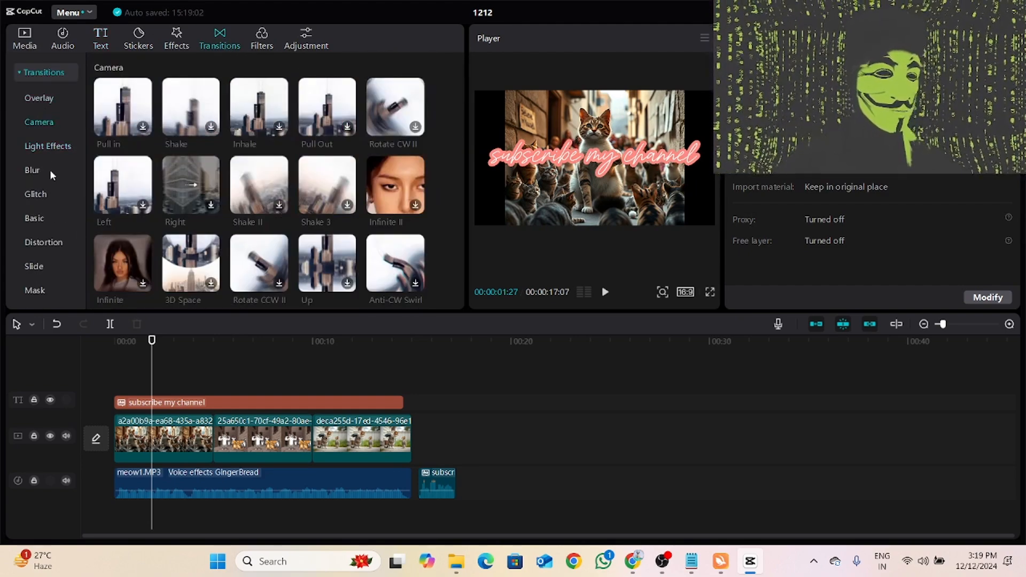
{"action": "scroll", "coordinate": [49, 169], "scroll_direction": "down", "scroll_amount": 2}
{"action": "scroll", "coordinate": [49, 169], "scroll_direction": "up", "scroll_amount": 2}
{"action": "left_click", "coordinate": [258, 38]}
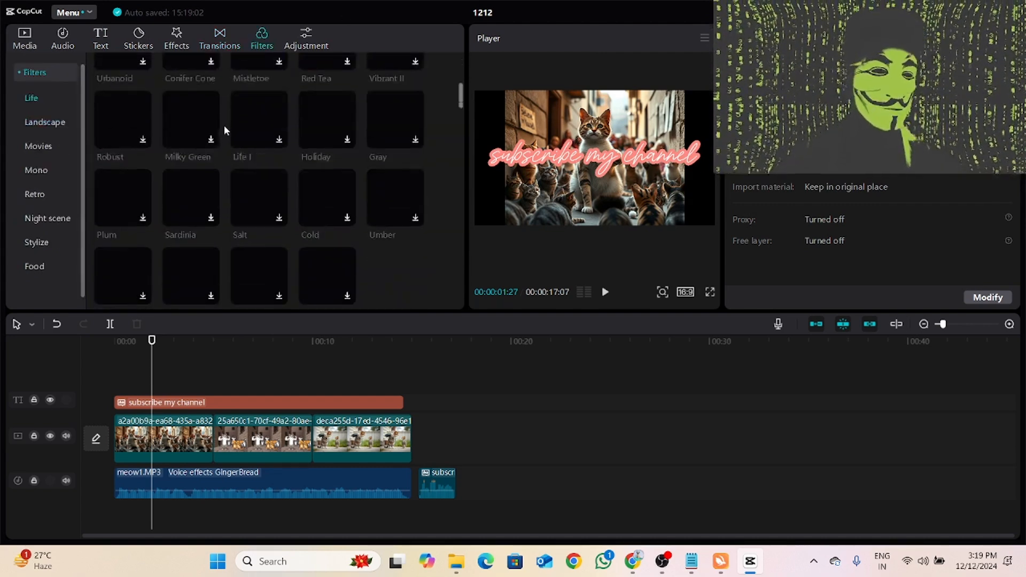
{"action": "left_click", "coordinate": [138, 39]}
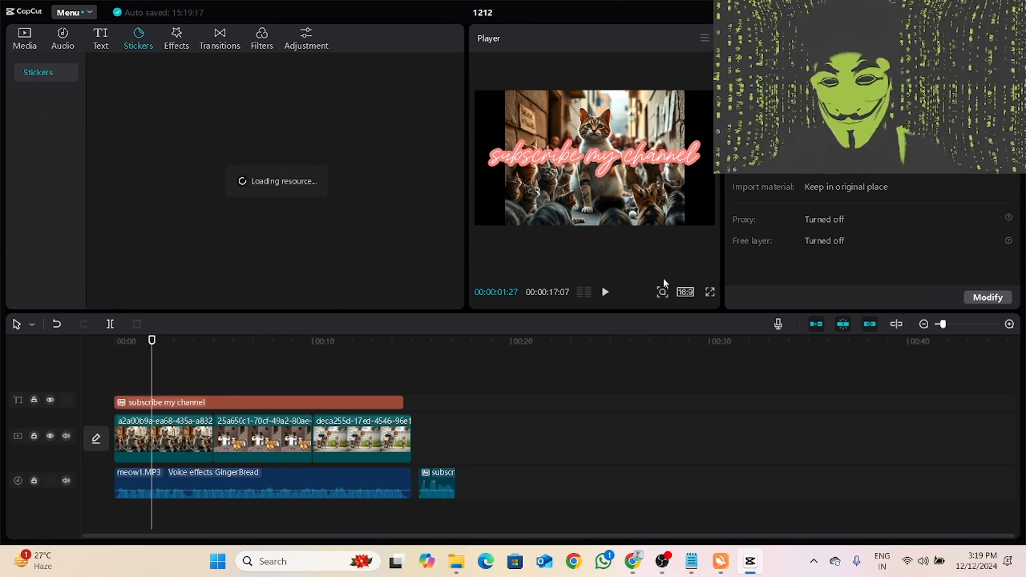
- Export the project as the 1080P, 30fps mp4 video 1212 to the Downloads folder and close the export window
{"action": "left_click", "coordinate": [930, 12]}
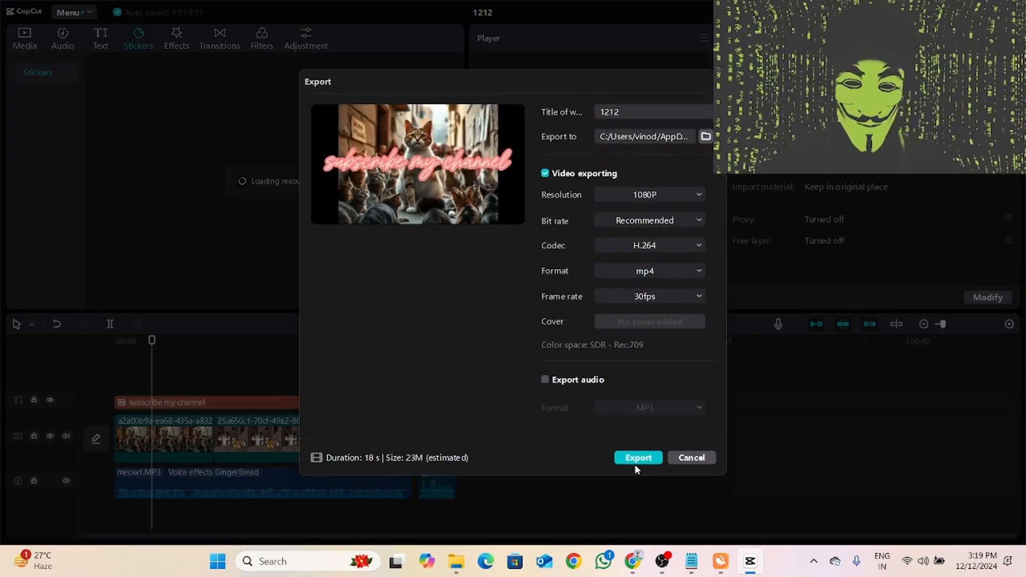
{"action": "left_click", "coordinate": [706, 137]}
{"action": "left_click", "coordinate": [359, 220]}
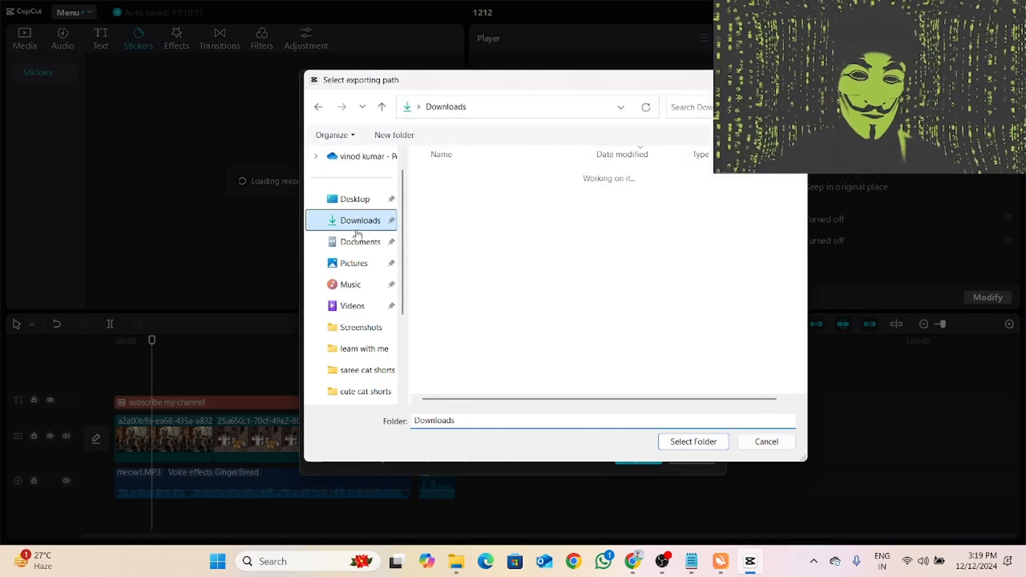
{"action": "left_click", "coordinate": [687, 439]}
{"action": "left_click", "coordinate": [641, 458]}
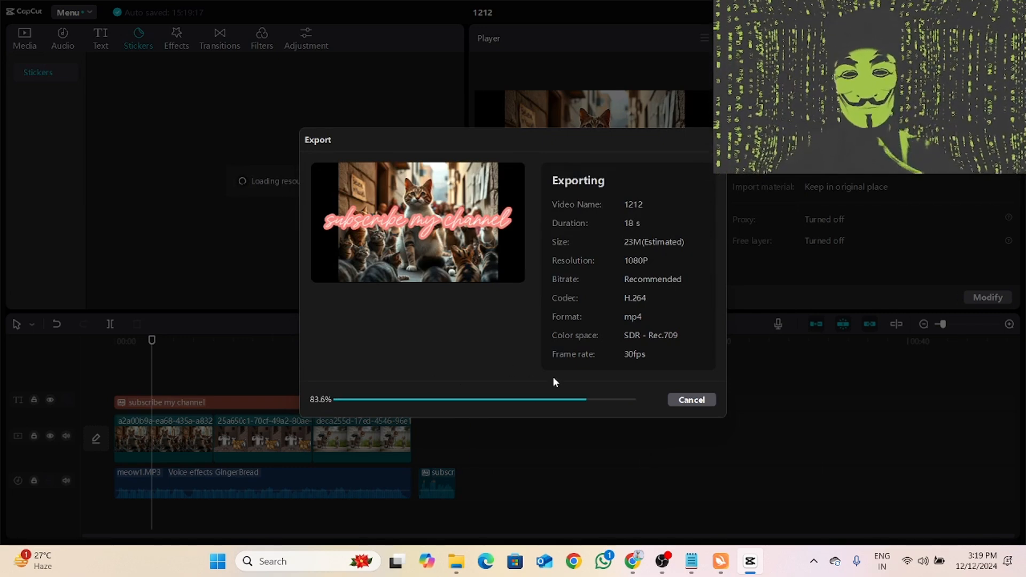
{"action": "left_click", "coordinate": [695, 380]}
{"action": "left_click", "coordinate": [178, 436]}
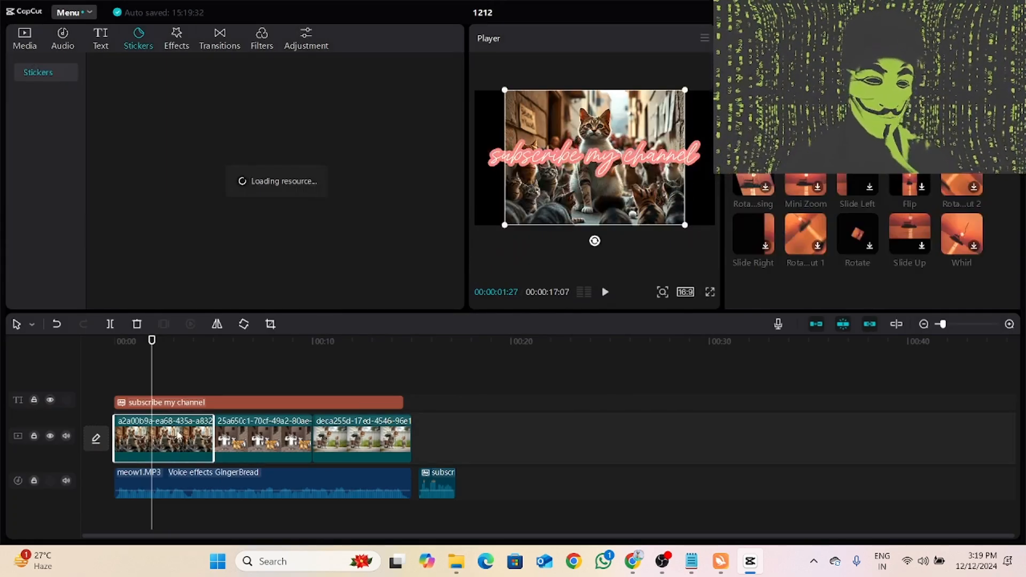
{"action": "right_click", "coordinate": [178, 436]}
{"action": "left_click", "coordinate": [545, 375]}
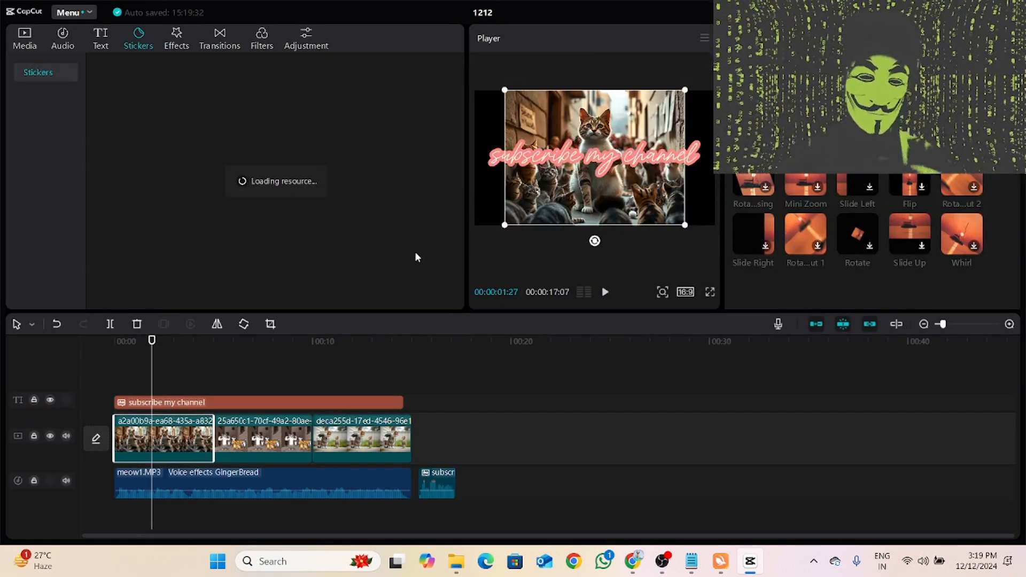
- Open the exported video 1212 from the Downloads folder once with VLC media player, watch it full screen to the end and close the player
{"action": "left_click", "coordinate": [456, 561]}
{"action": "double_click", "coordinate": [487, 198]}
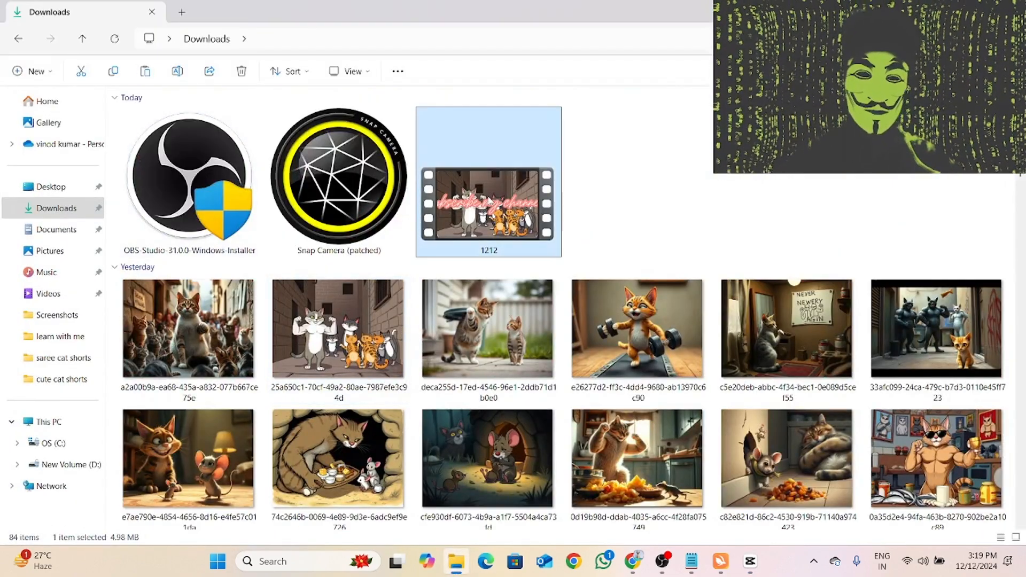
{"action": "left_click", "coordinate": [556, 231]}
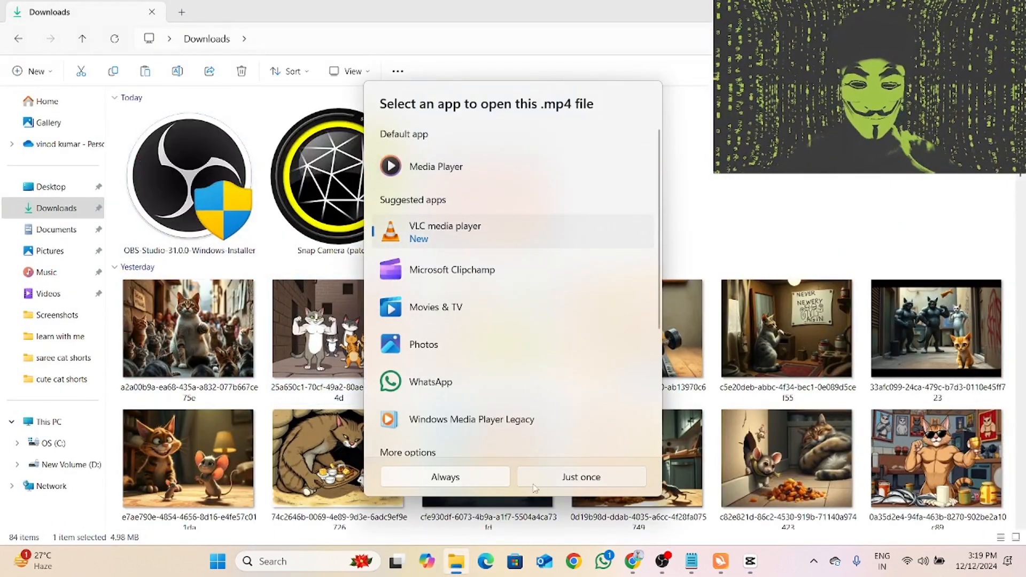
{"action": "left_click", "coordinate": [572, 477]}
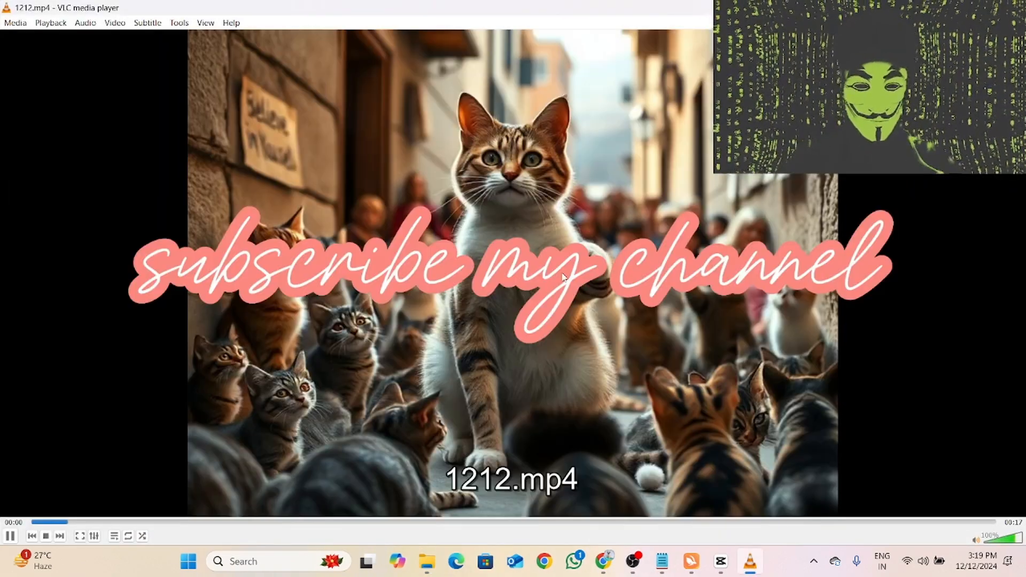
{"action": "double_click", "coordinate": [599, 485]}
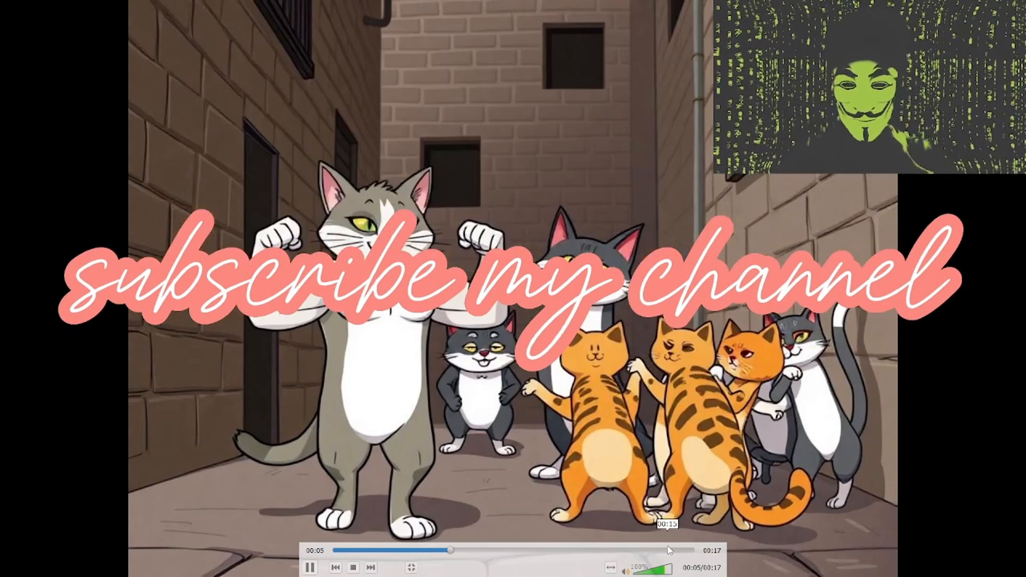
{"action": "left_click", "coordinate": [670, 550]}
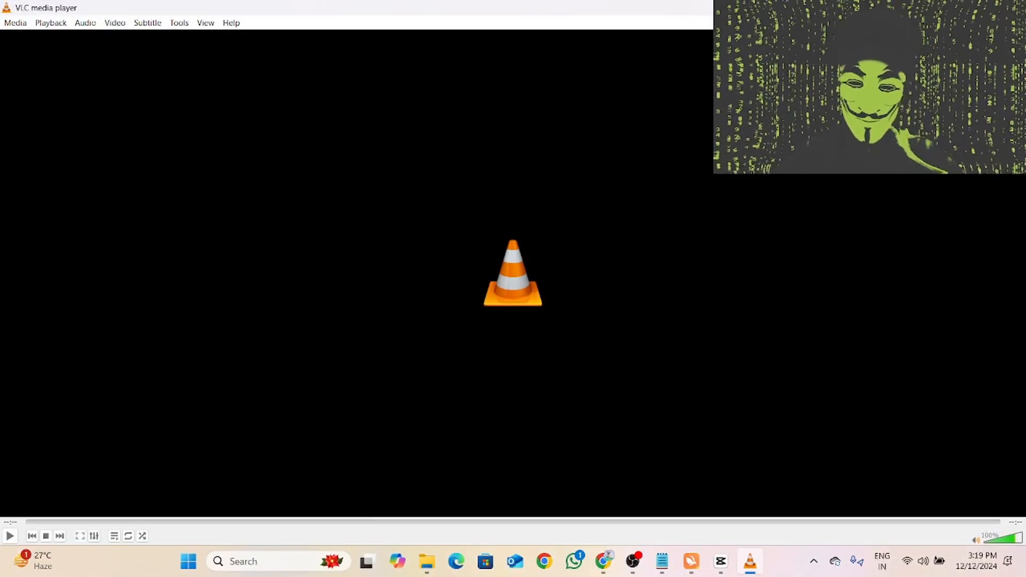
{"action": "left_click", "coordinate": [1013, 7]}
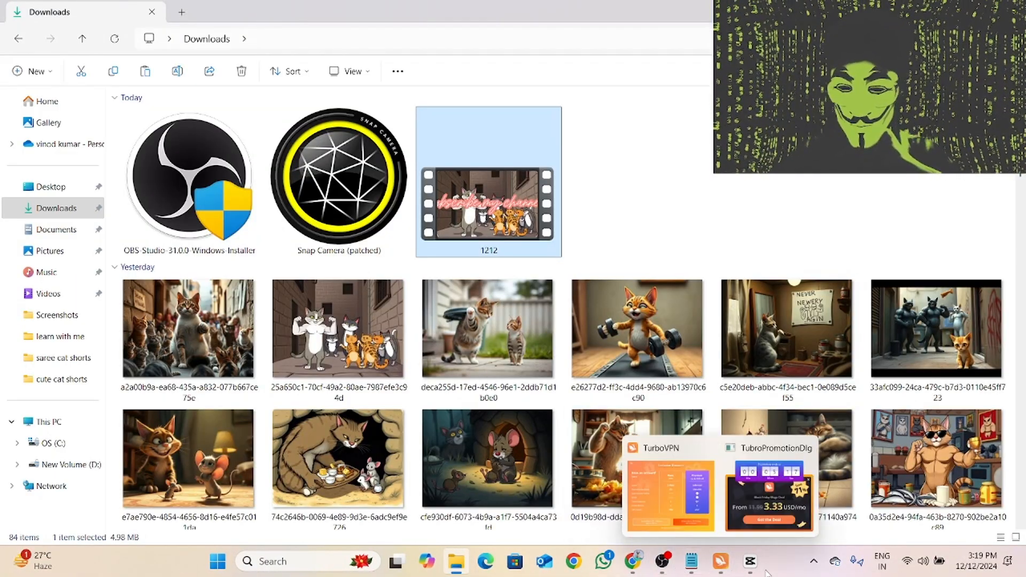
- Switch back to CapCut, browse the Trending stickers and preview the glowing butterfly sticker without adding it to the timeline
{"action": "left_click", "coordinate": [748, 563]}
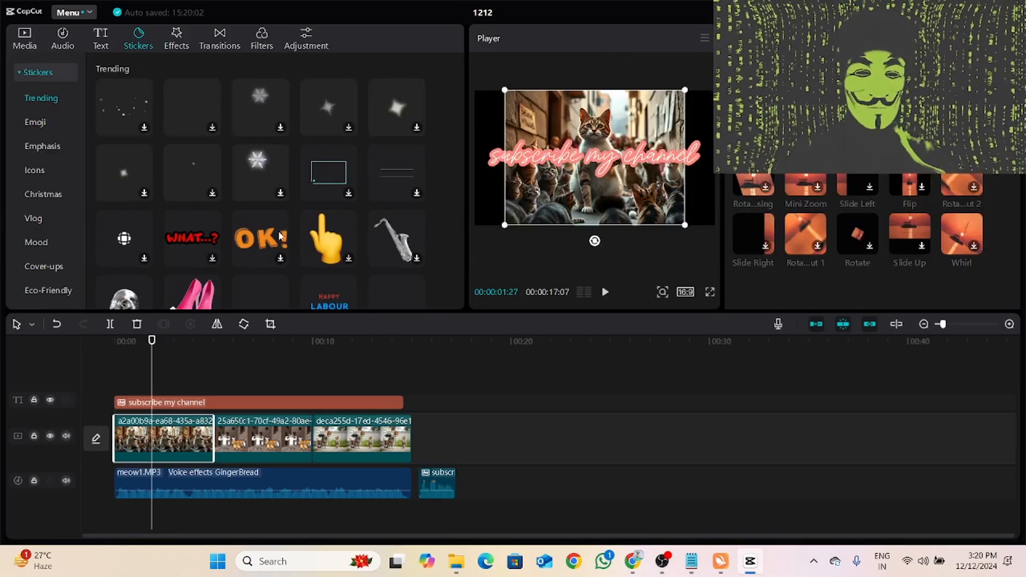
{"action": "scroll", "coordinate": [284, 215], "scroll_direction": "down", "scroll_amount": 5}
{"action": "scroll", "coordinate": [286, 215], "scroll_direction": "up", "scroll_amount": 5}
{"action": "scroll", "coordinate": [287, 214], "scroll_direction": "down", "scroll_amount": 8}
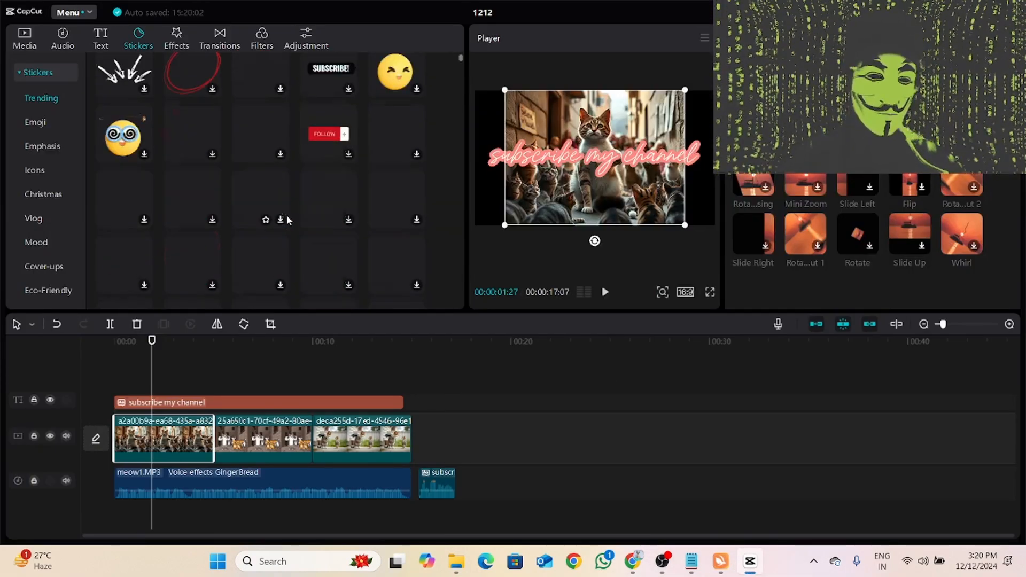
{"action": "scroll", "coordinate": [287, 215], "scroll_direction": "up", "scroll_amount": 5}
{"action": "scroll", "coordinate": [267, 230], "scroll_direction": "down", "scroll_amount": 8}
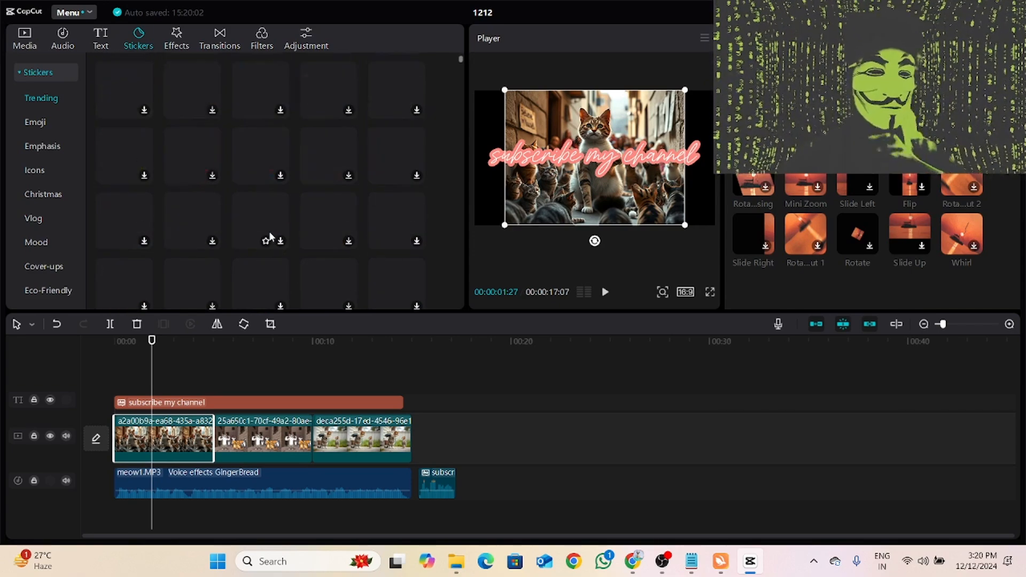
{"action": "scroll", "coordinate": [269, 237], "scroll_direction": "up", "scroll_amount": 5}
{"action": "scroll", "coordinate": [271, 237], "scroll_direction": "down", "scroll_amount": 5}
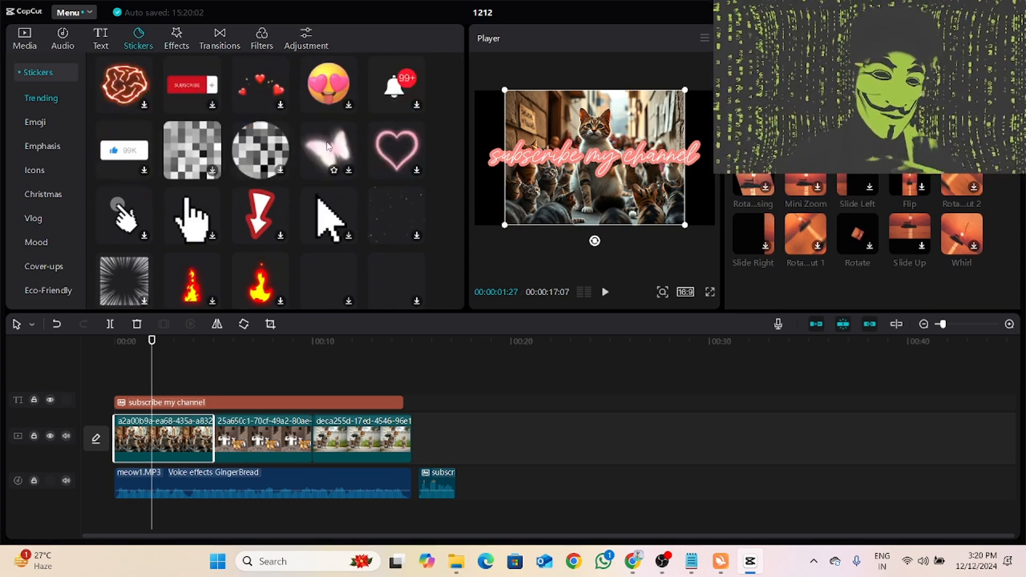
{"action": "left_click", "coordinate": [335, 159]}
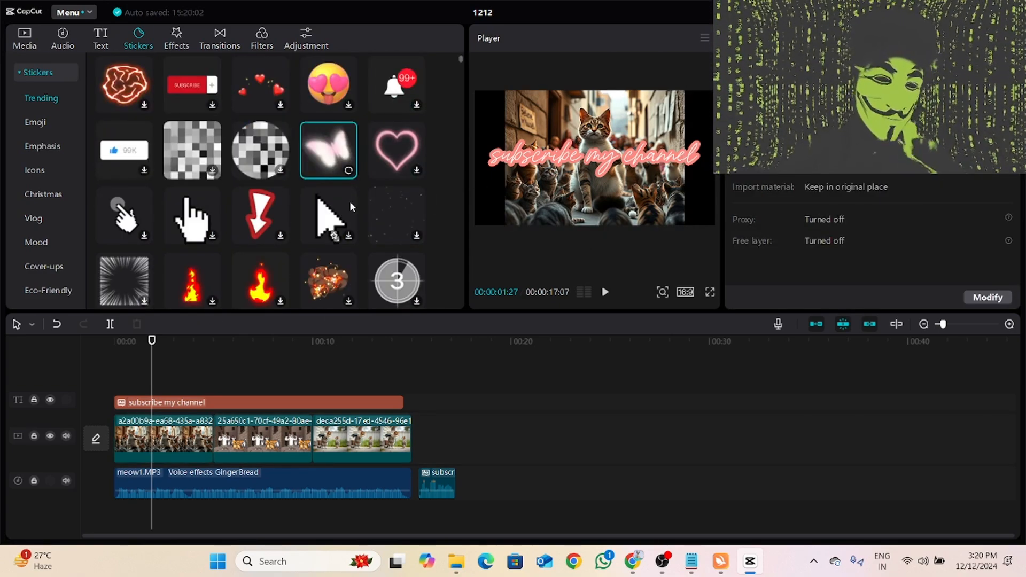
{"action": "scroll", "coordinate": [350, 202], "scroll_direction": "down", "scroll_amount": 1}
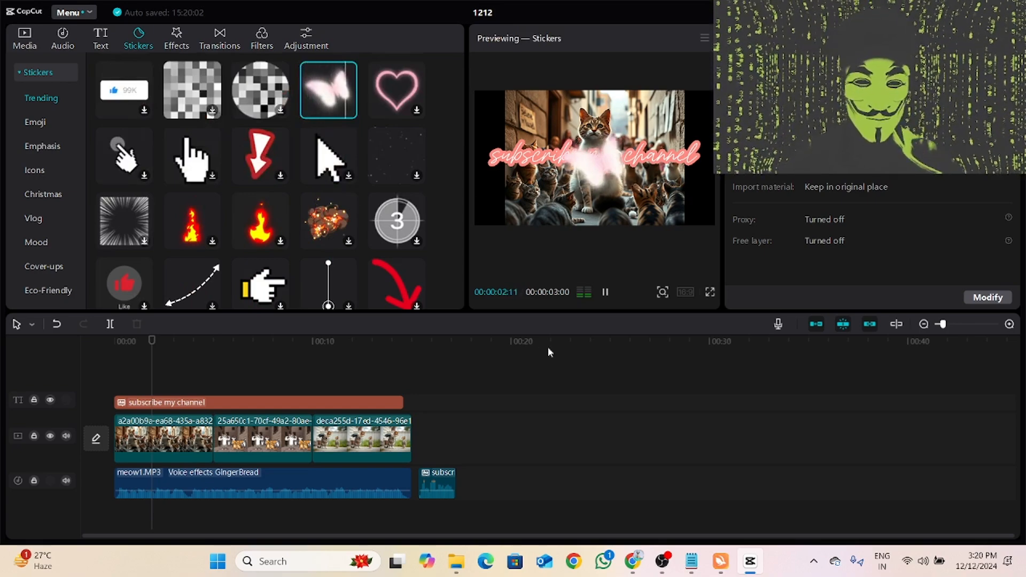
- Deactivate the meow1 audio clip on the timeline and enable noise reduction for it
{"action": "right_click", "coordinate": [392, 478]}
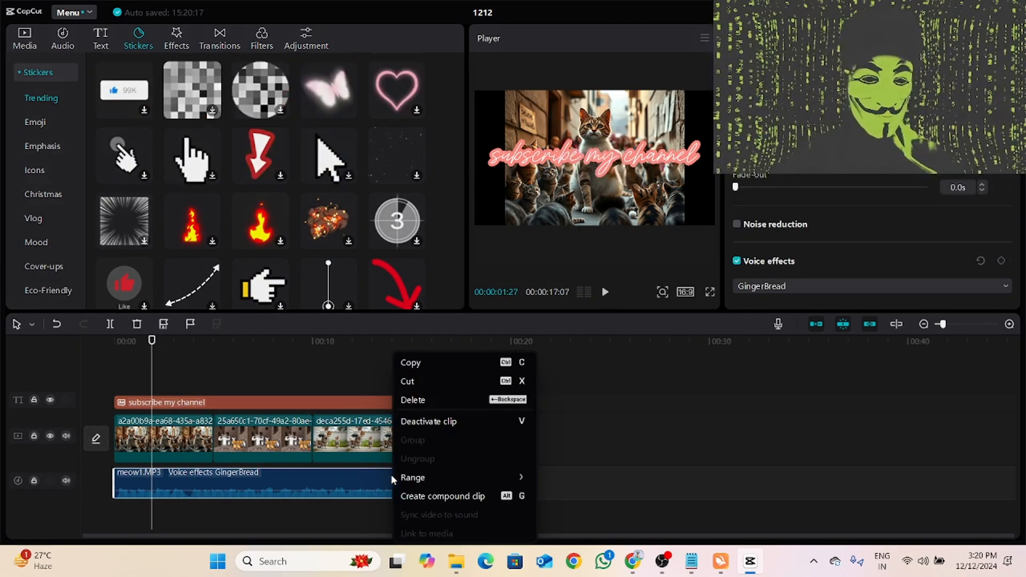
{"action": "left_click", "coordinate": [497, 421]}
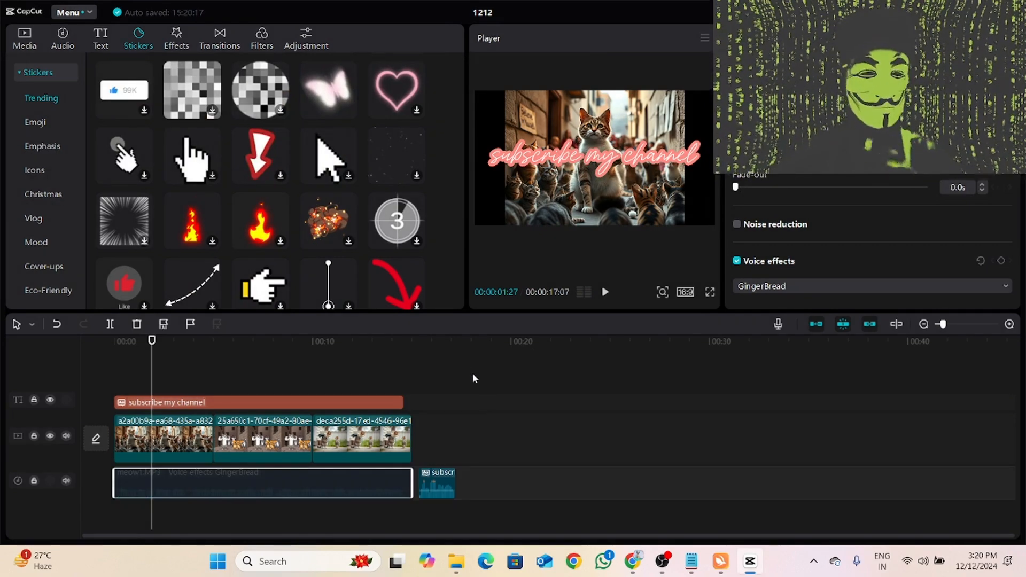
{"action": "left_click", "coordinate": [736, 226]}
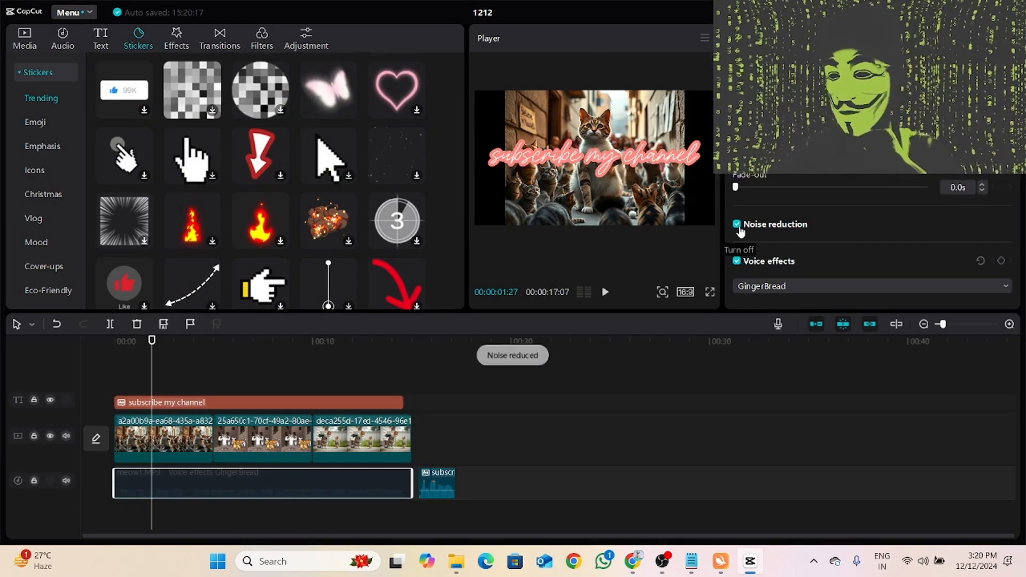